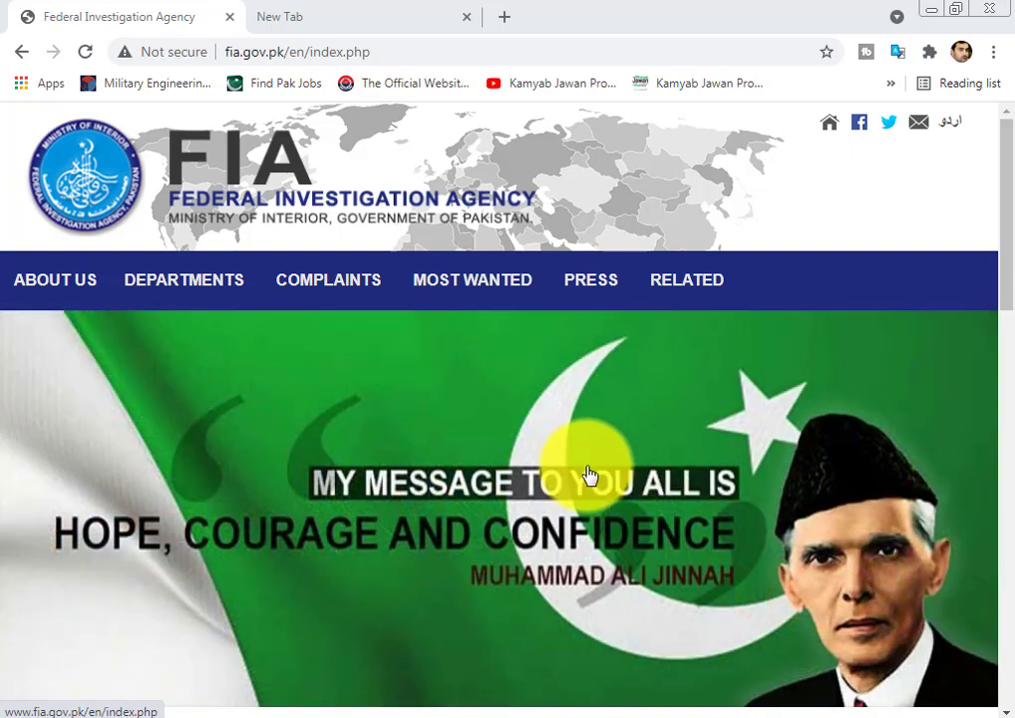
Step: Enter the applicant's last name, father's name and CNIC number on the registration form
click(430, 716)
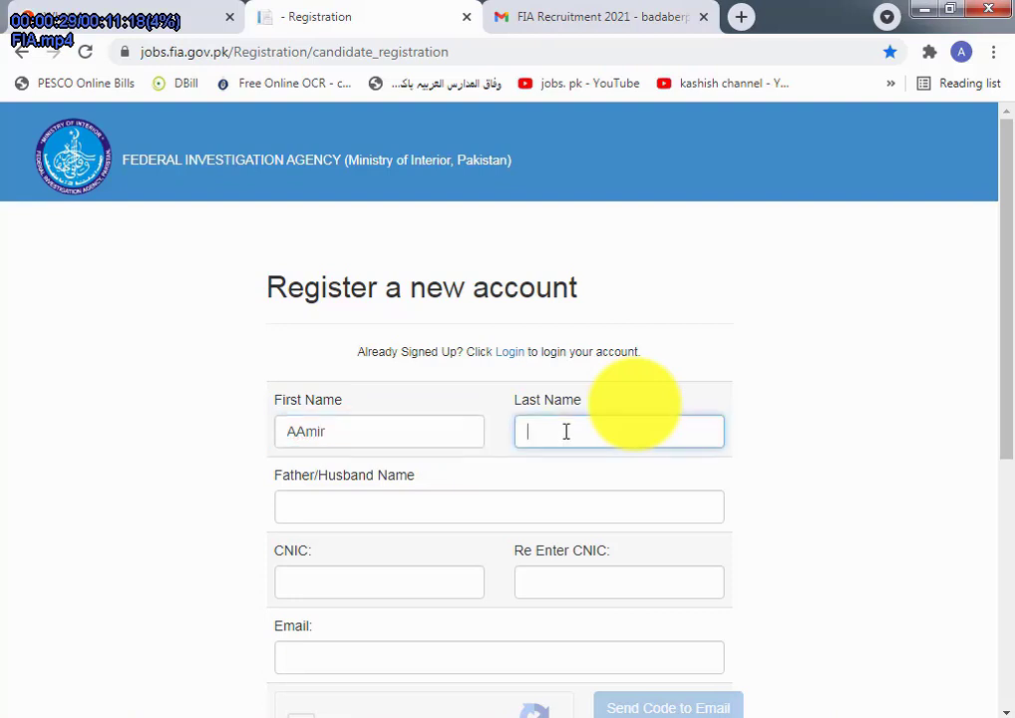
click(374, 506)
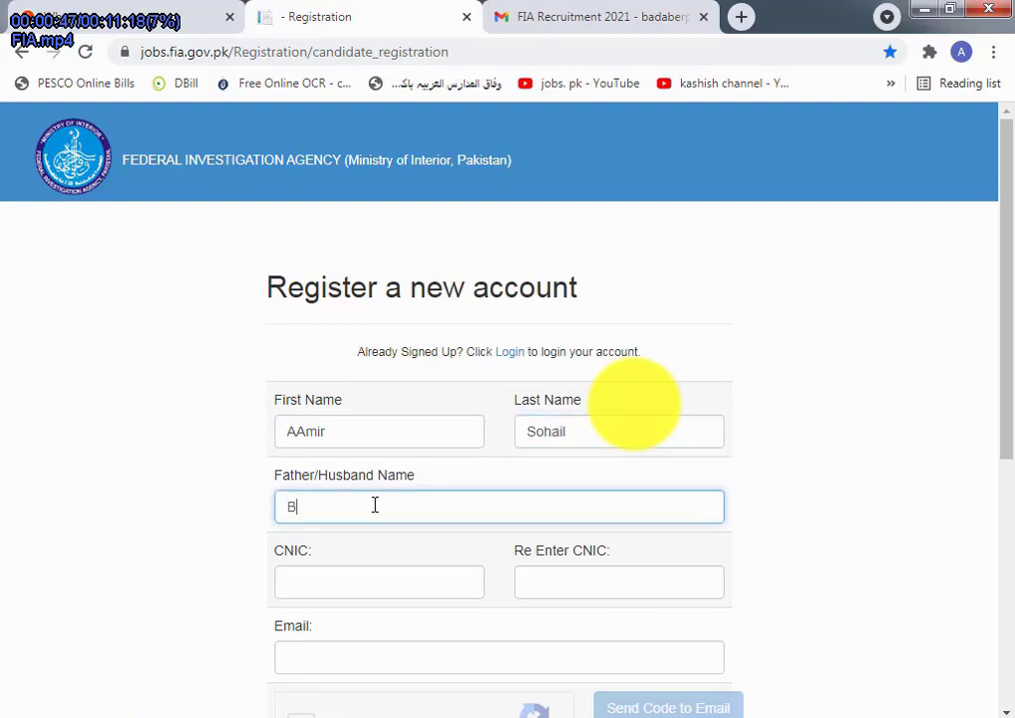
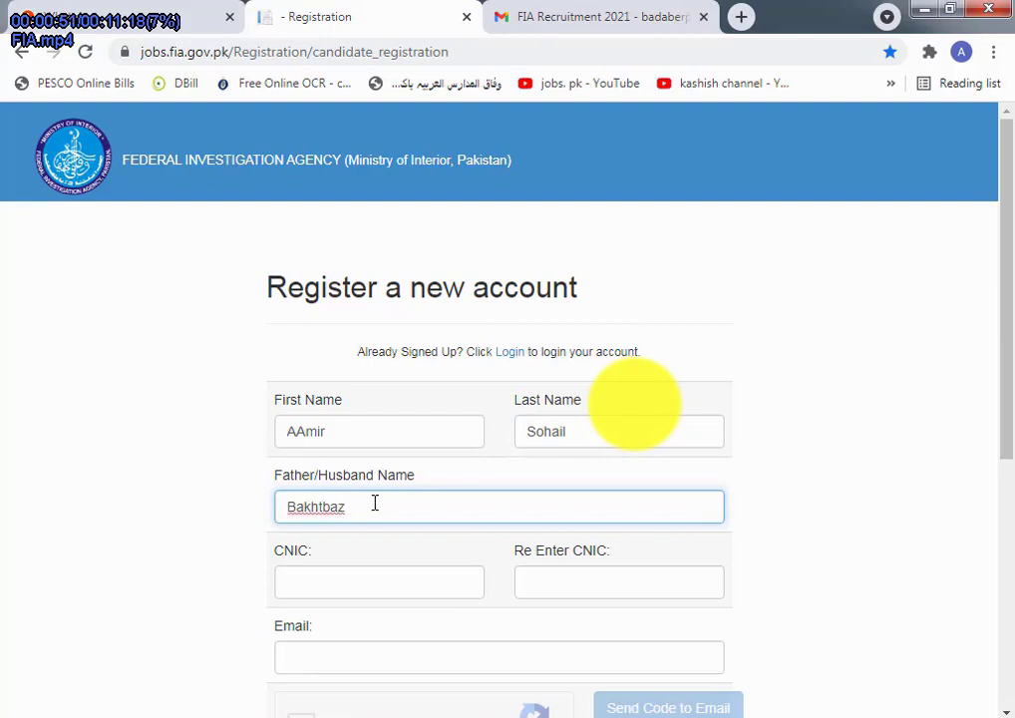
click(324, 589)
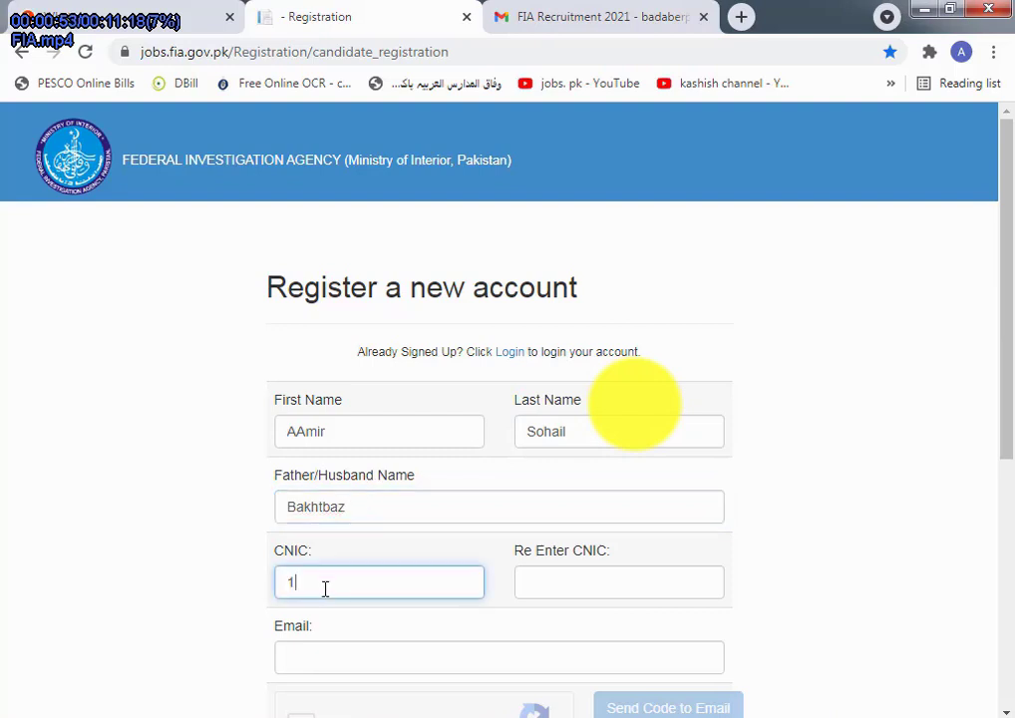
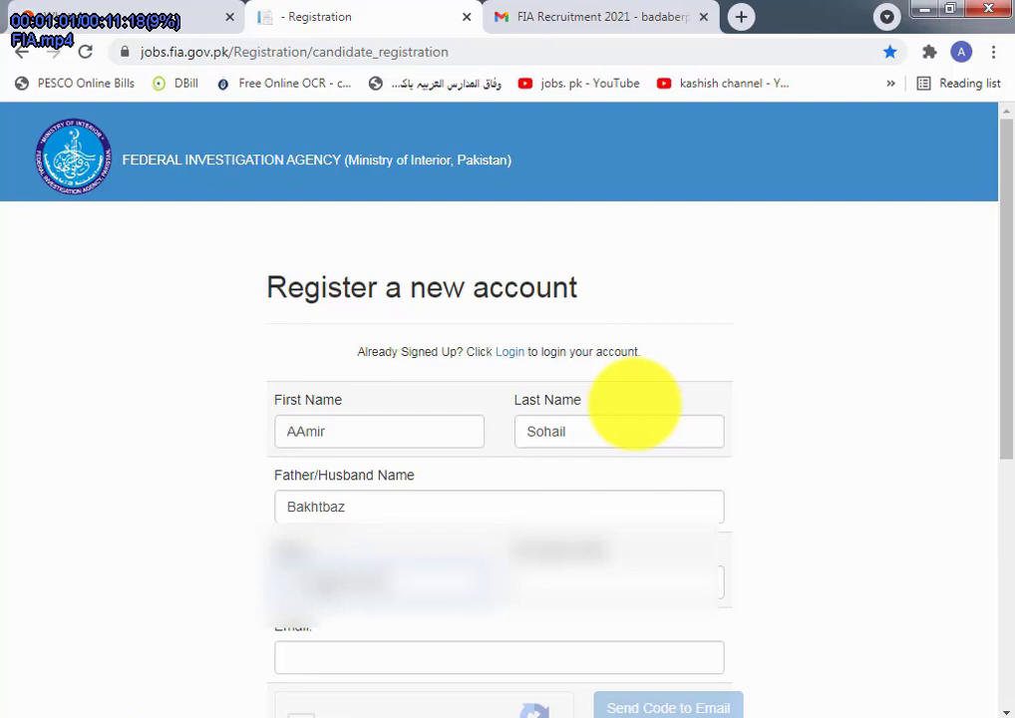
key(Tab)
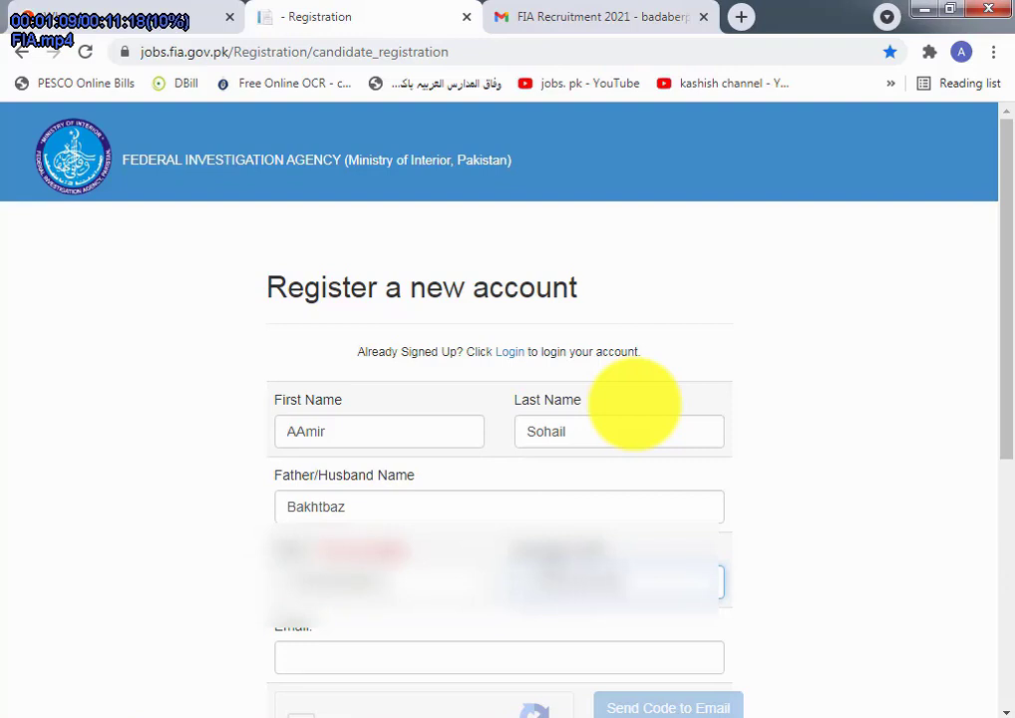
Step: Fill the Email field with the suggested e-mail address
scroll(392, 469, down, 2)
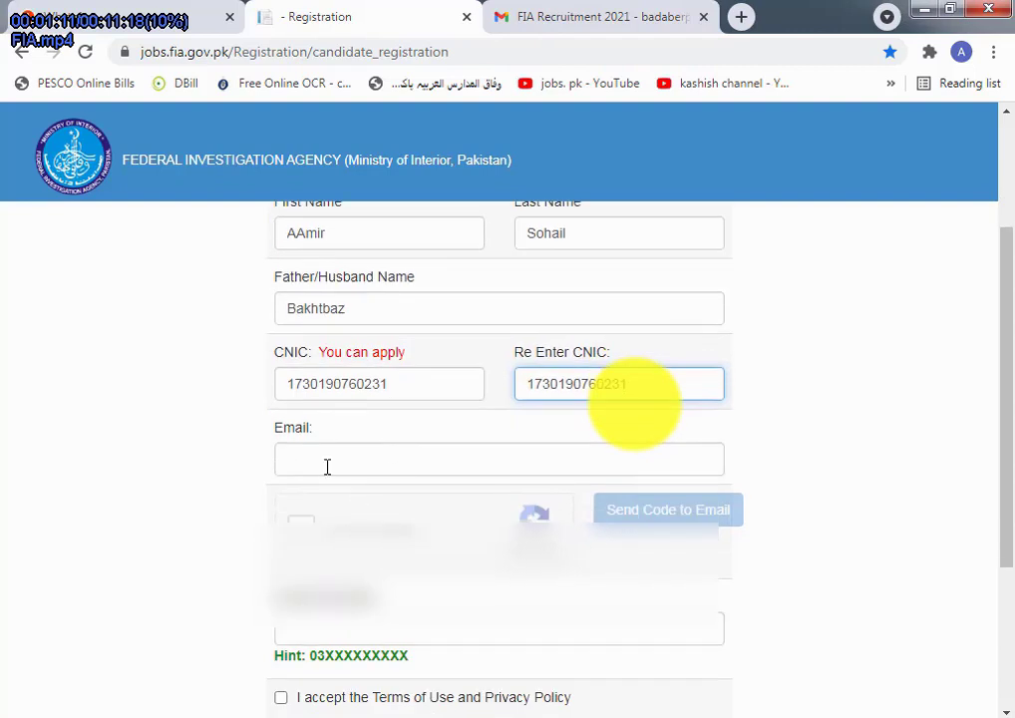
click(328, 464)
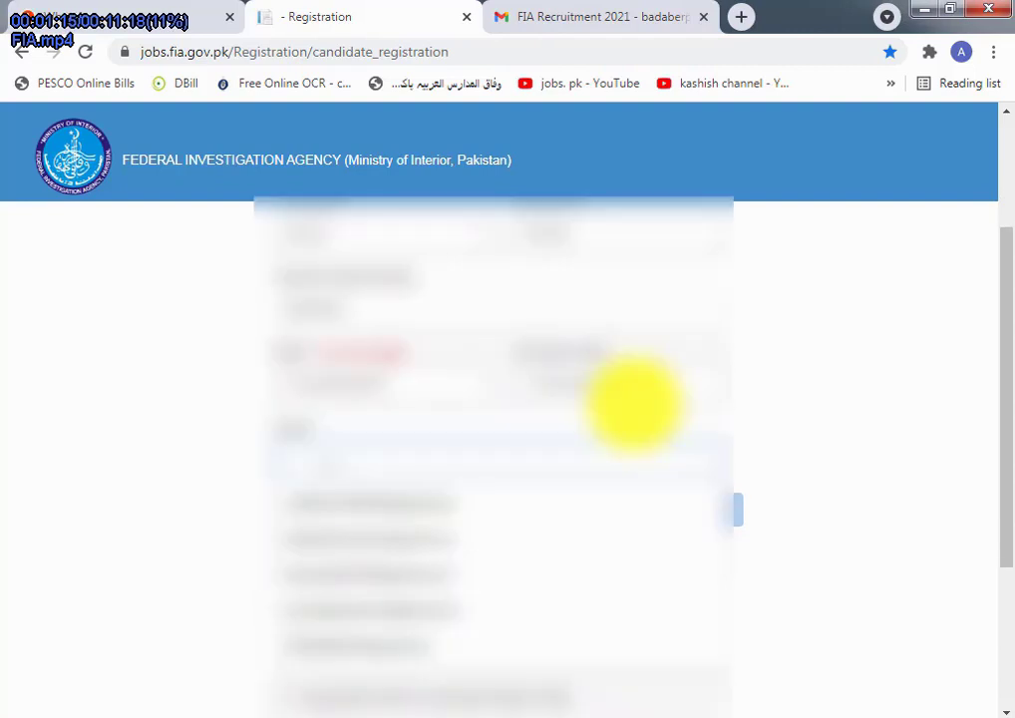
key(Down)
key(Return)
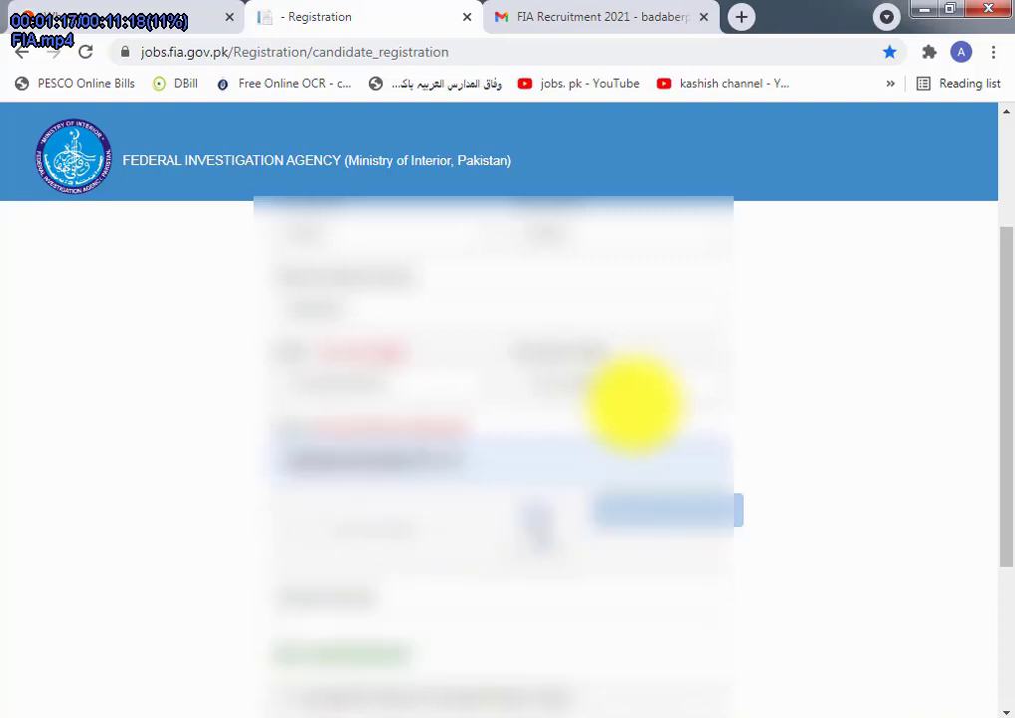
Step: Tick 'I accept the Terms of Use and Privacy Policy' at the bottom of the form
scroll(633, 404, down, 2)
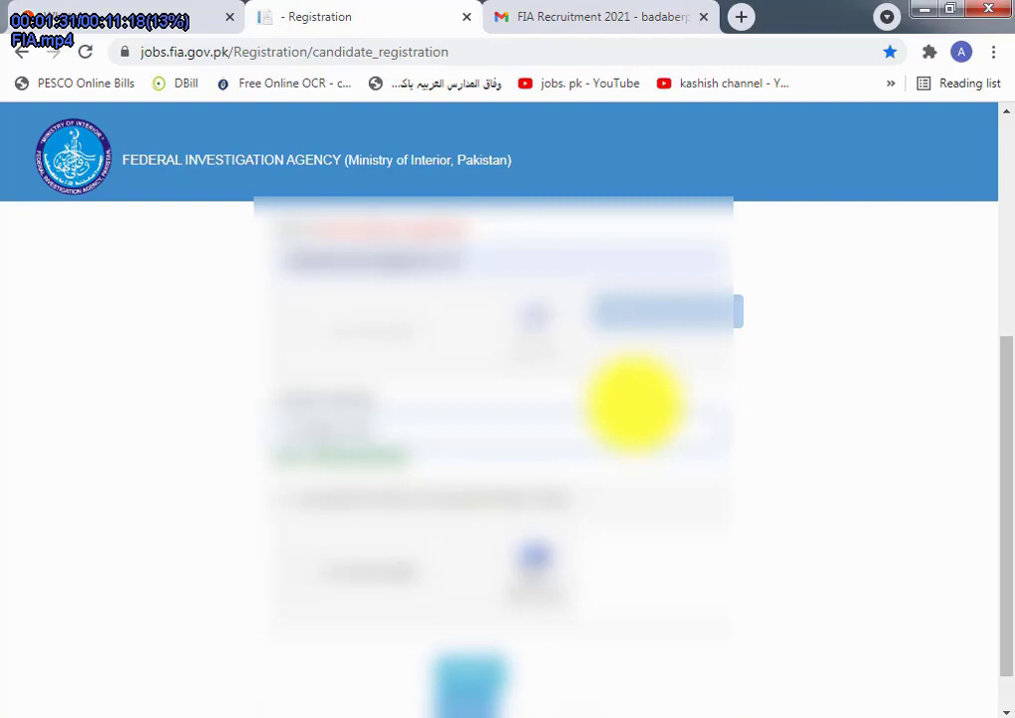
scroll(634, 404, down, 1)
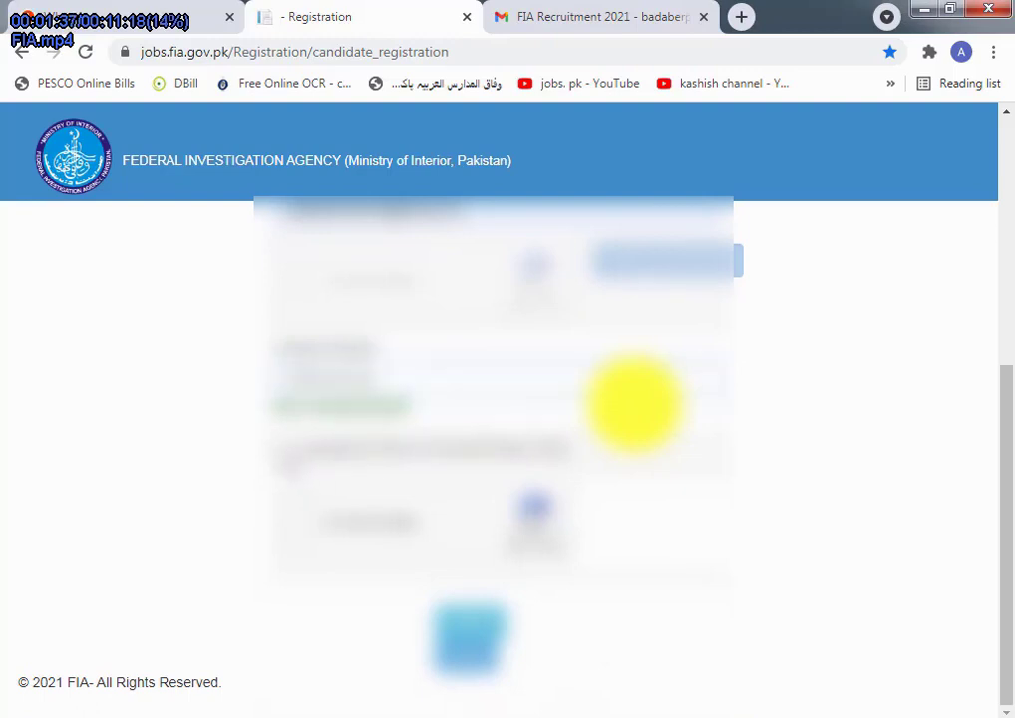
click(281, 448)
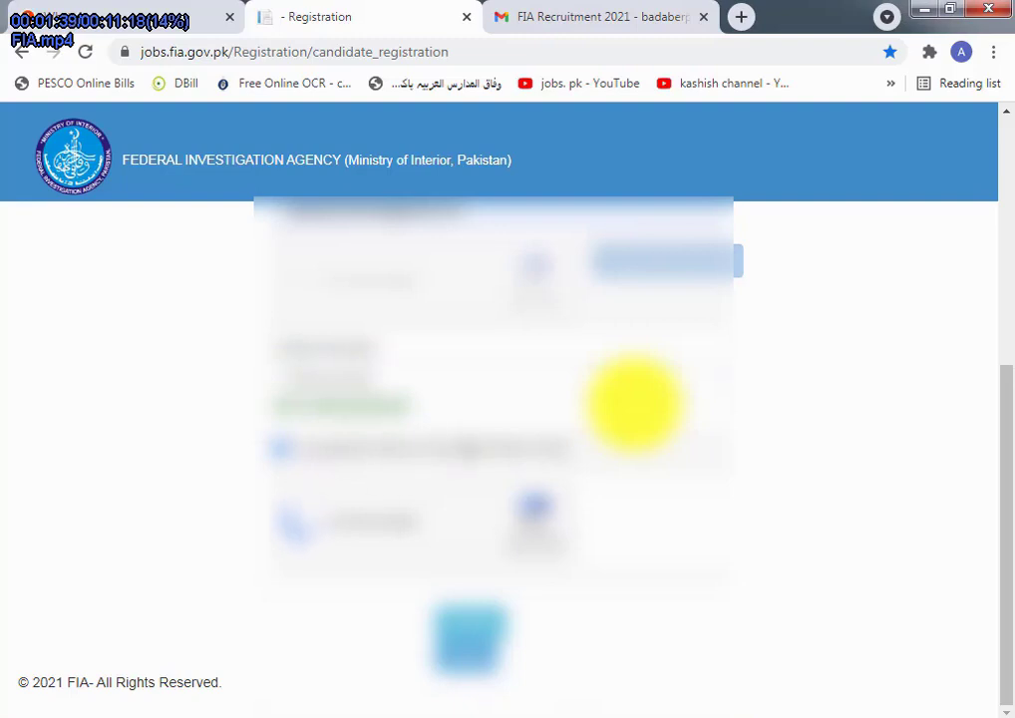
scroll(634, 404, up, 3)
scroll(634, 404, down, 3)
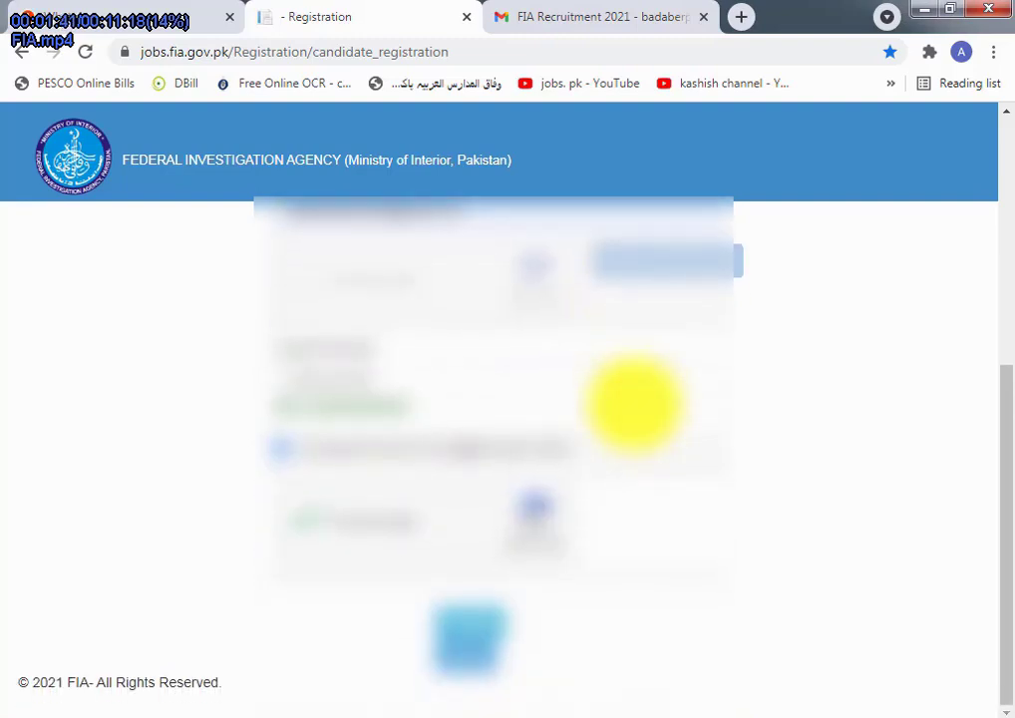
scroll(634, 404, up, 1)
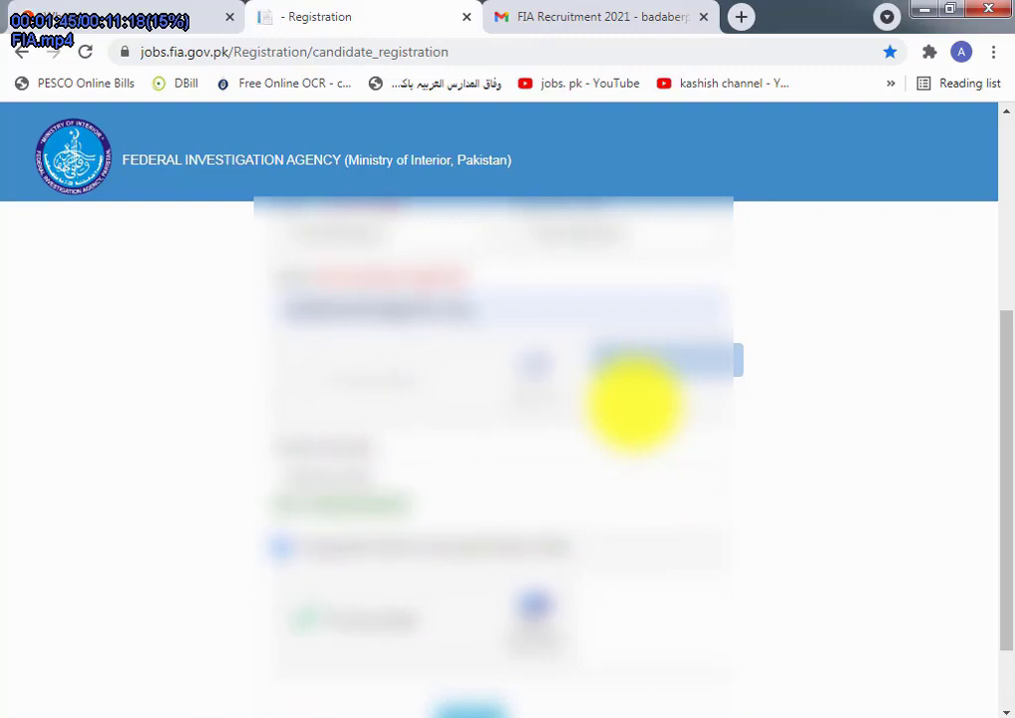
key(Tab)
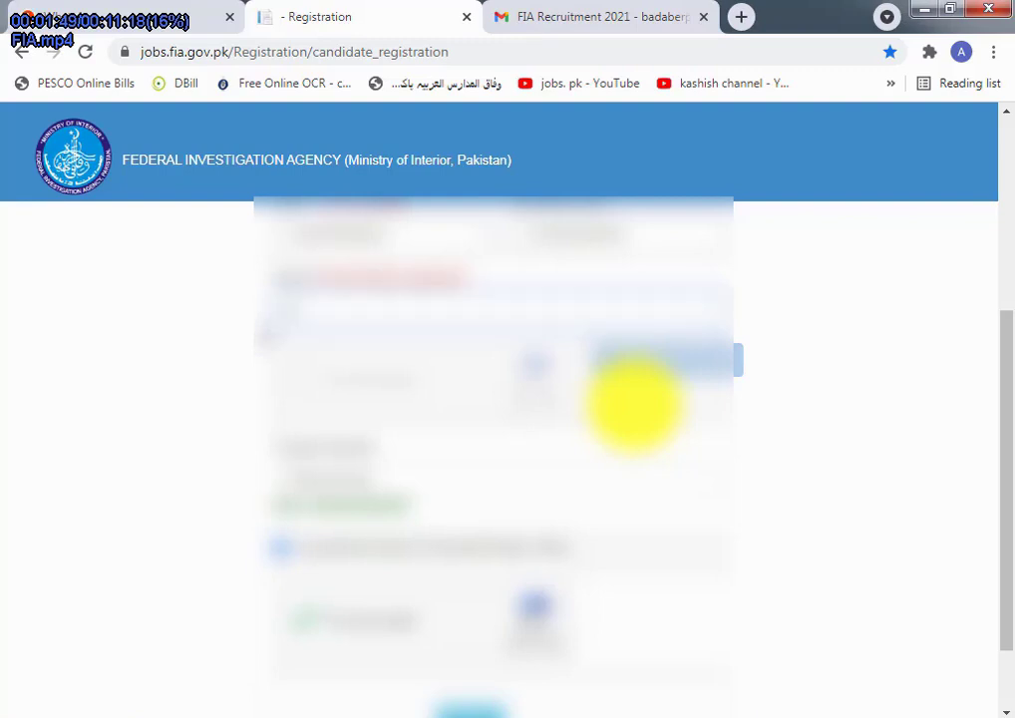
key(Tab)
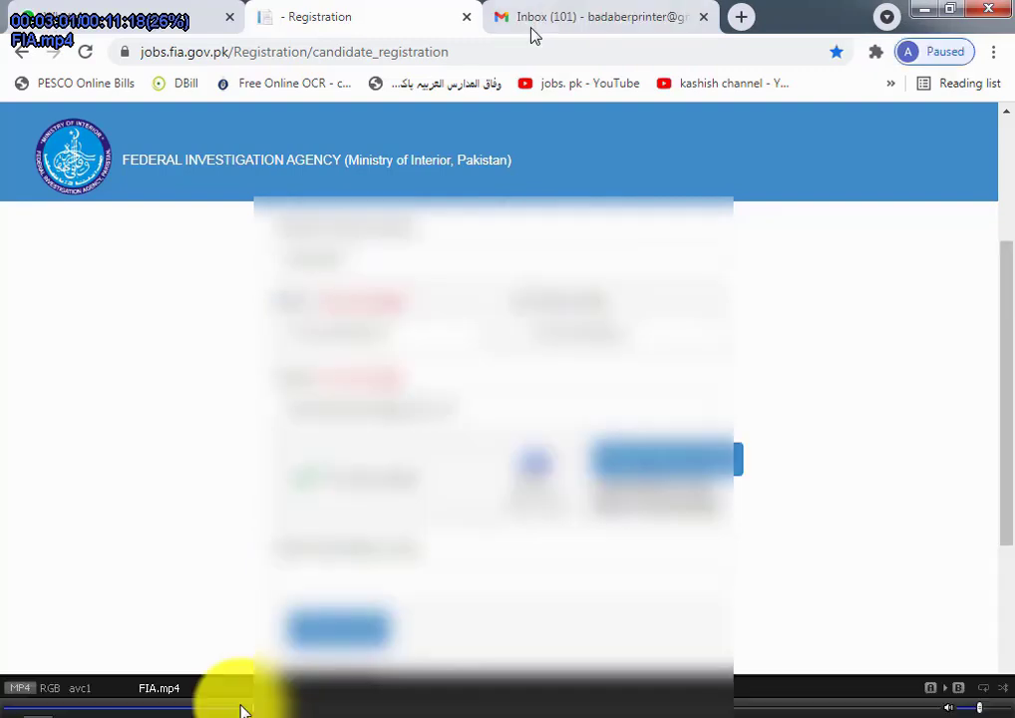
Step: Switch to the Gmail inbox to find the FIA Recruitment 2021 email and its registration link
click(533, 20)
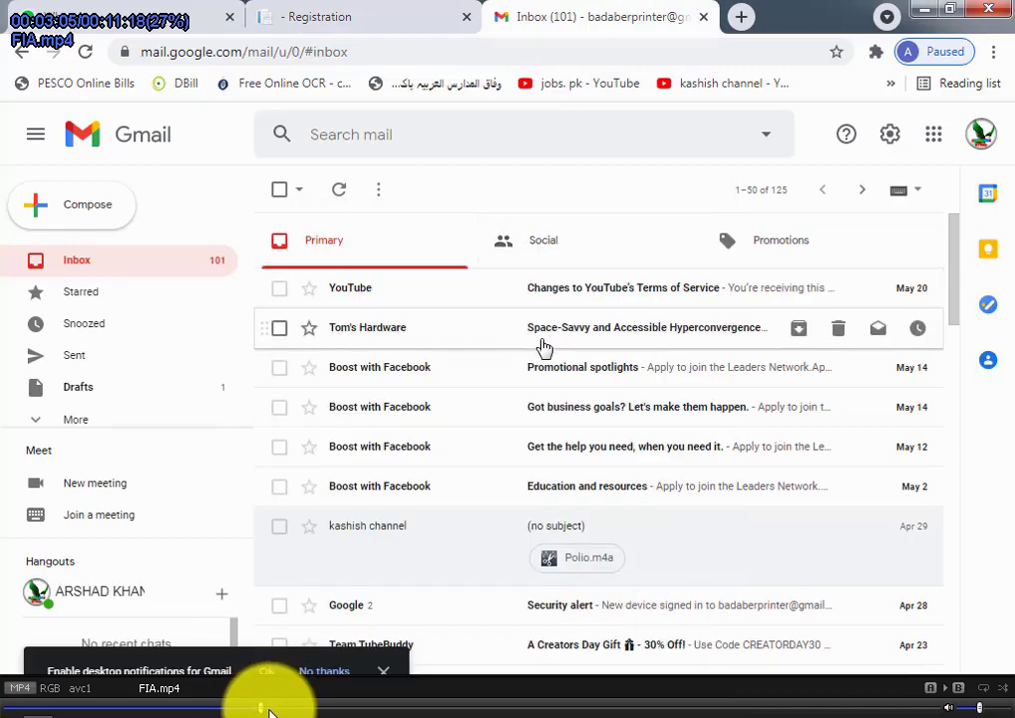
click(267, 710)
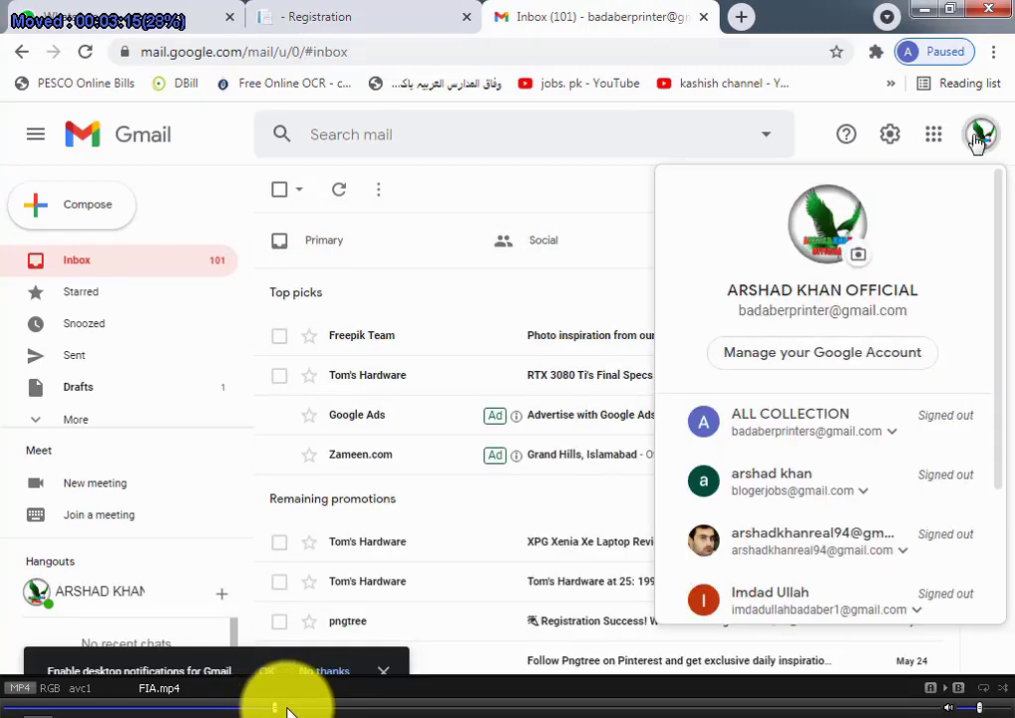
click(288, 710)
click(295, 710)
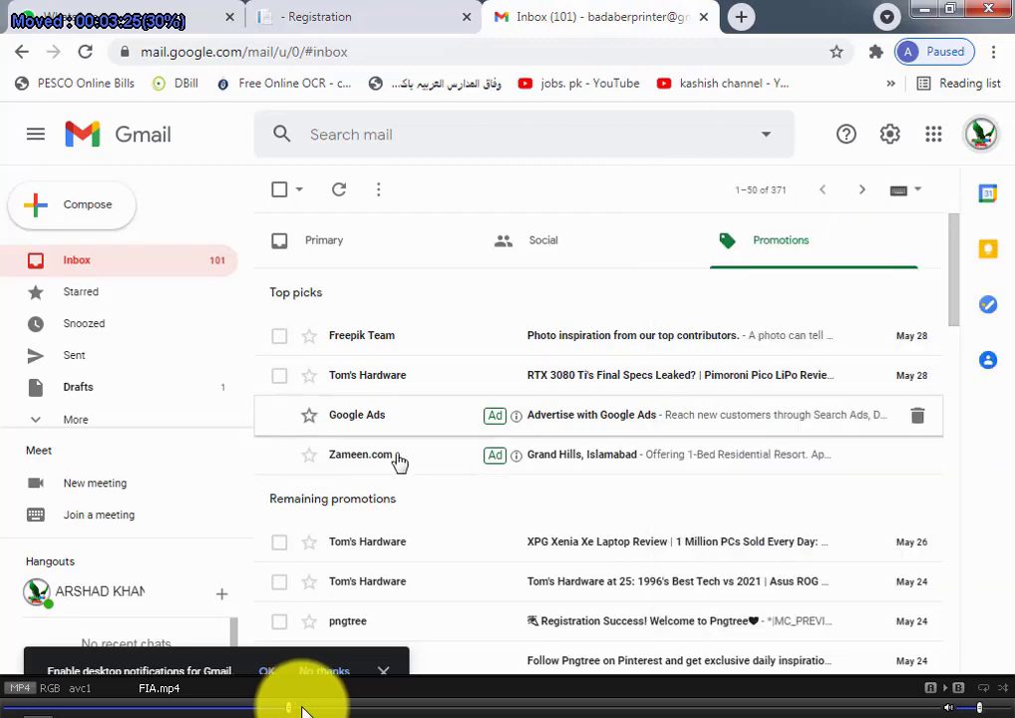
click(304, 710)
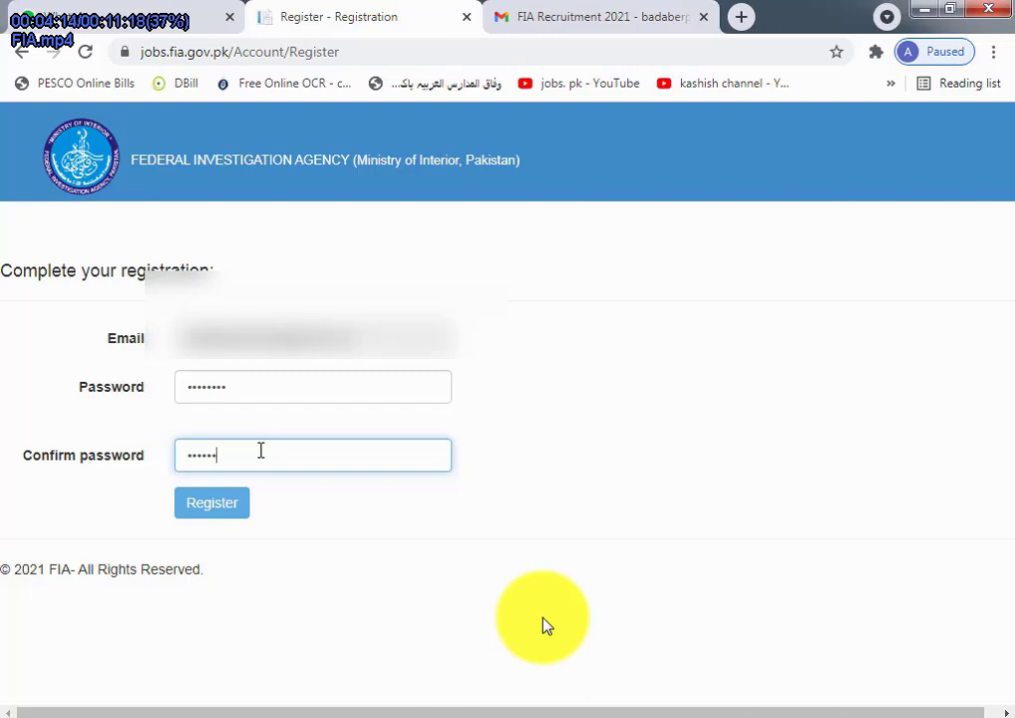
Step: Submit registration, then re-enter a password containing an uppercase letter to reach the application form
click(205, 507)
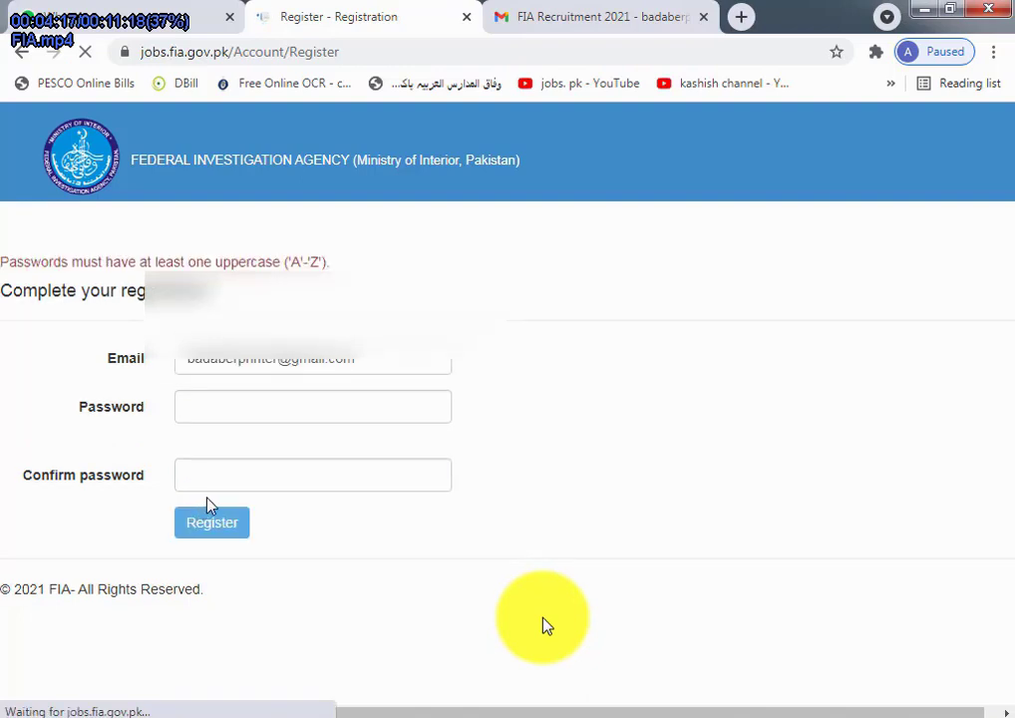
click(204, 399)
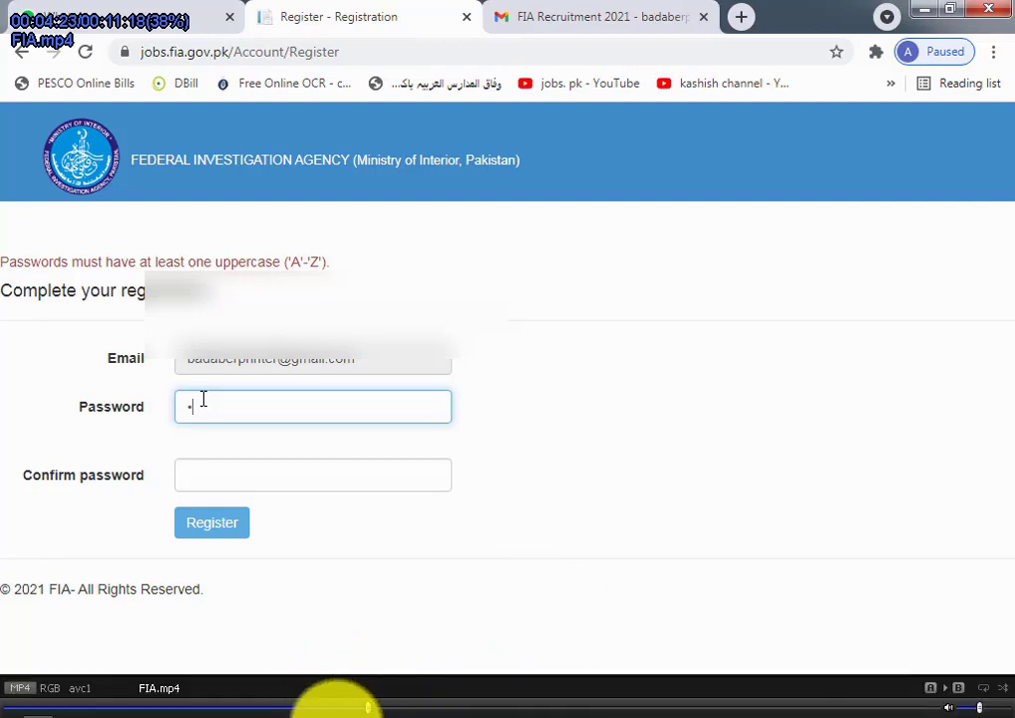
drag(371, 710, 416, 710)
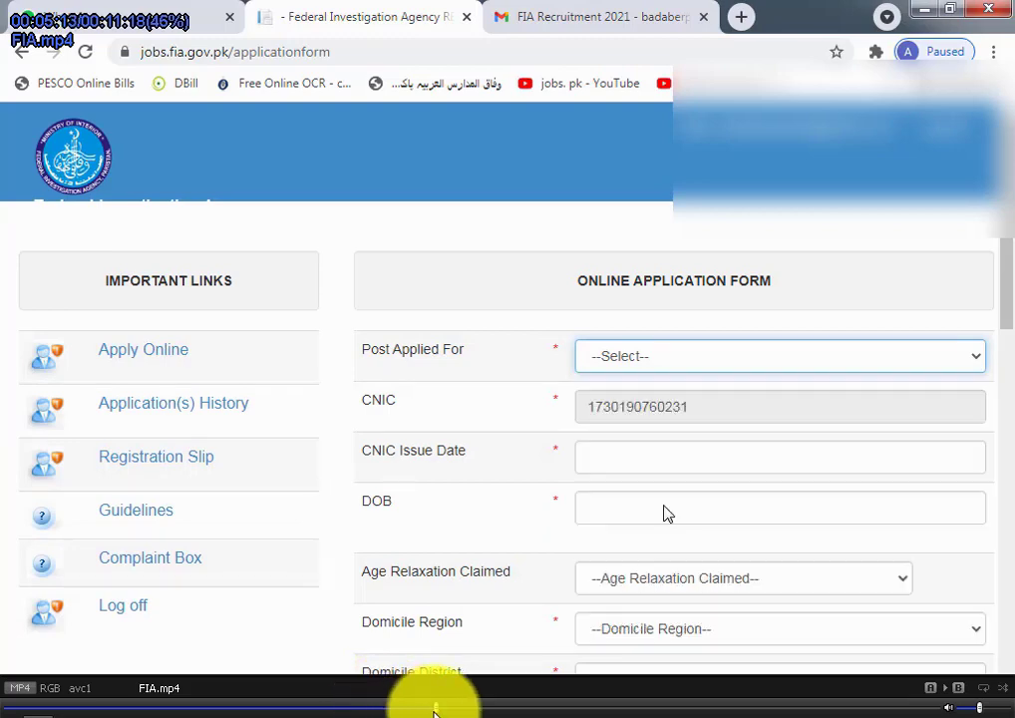
Step: Set Male, Muslim, Khyber Pakhtunkhwa/Peshawar domicile, and PESHAWAR for physical, test and interview locations
drag(436, 710, 474, 710)
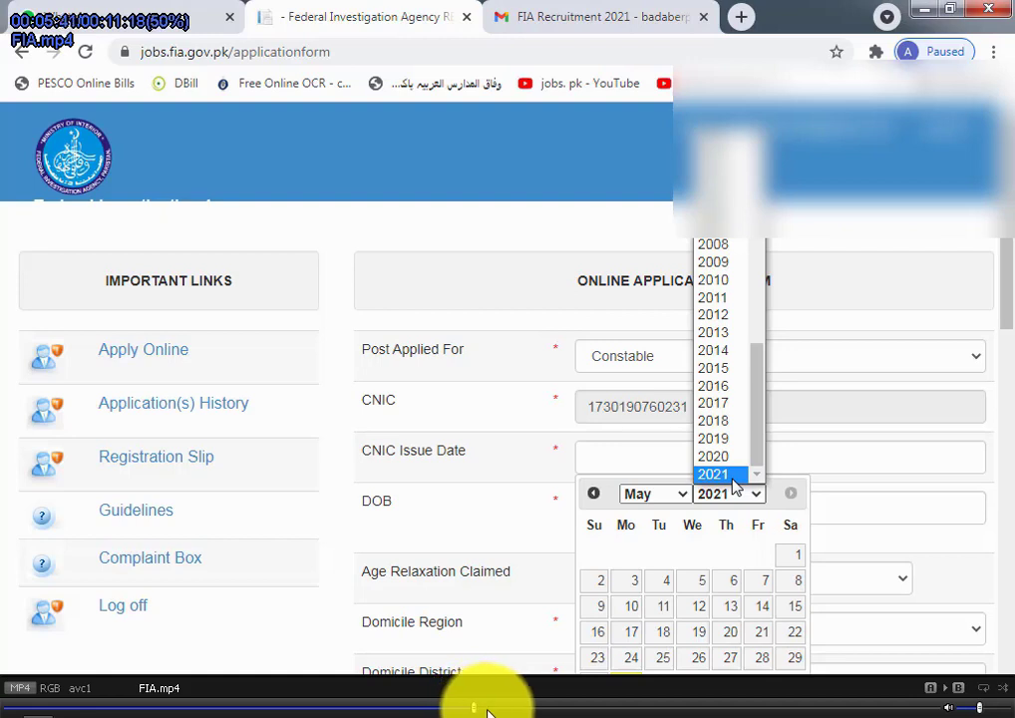
click(488, 710)
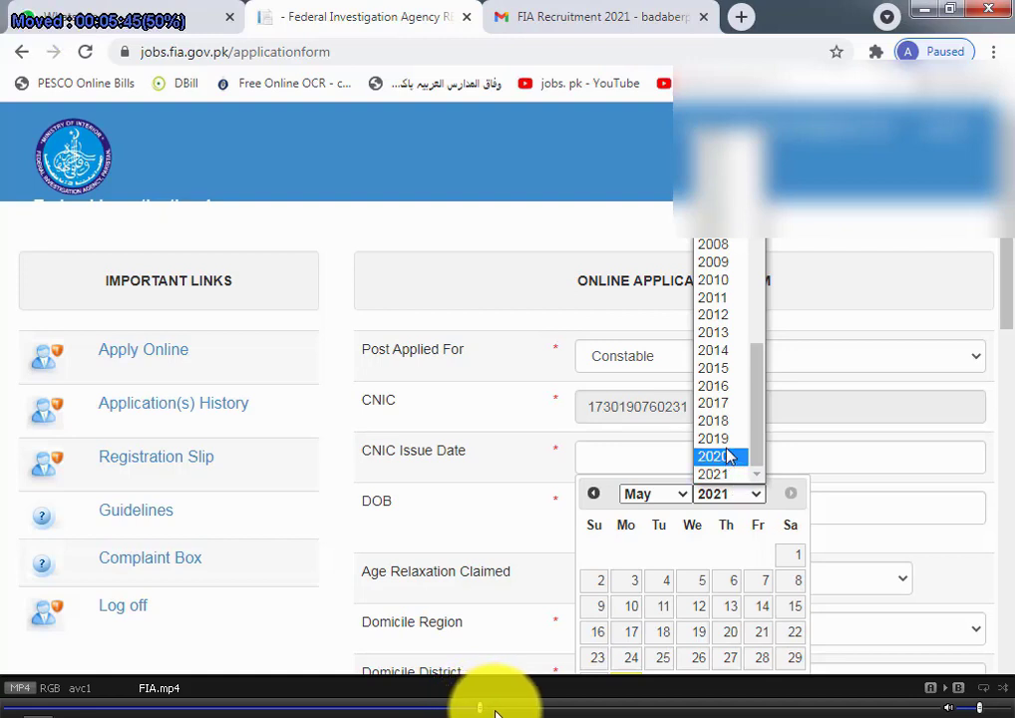
drag(496, 712, 513, 712)
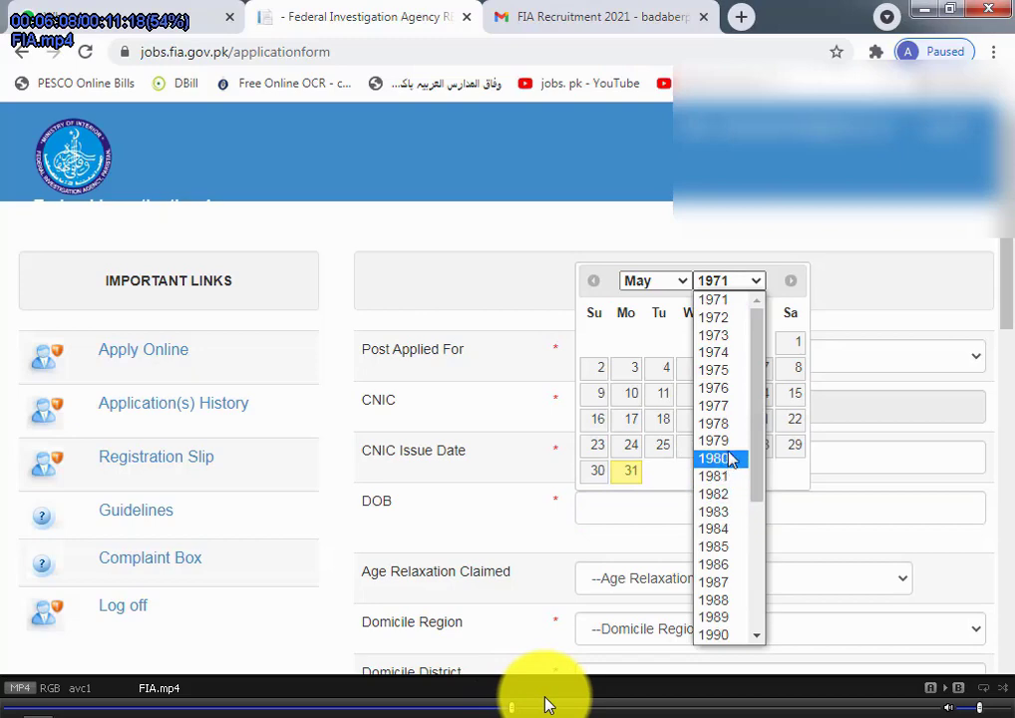
scroll(544, 704, down, 1)
drag(520, 710, 559, 710)
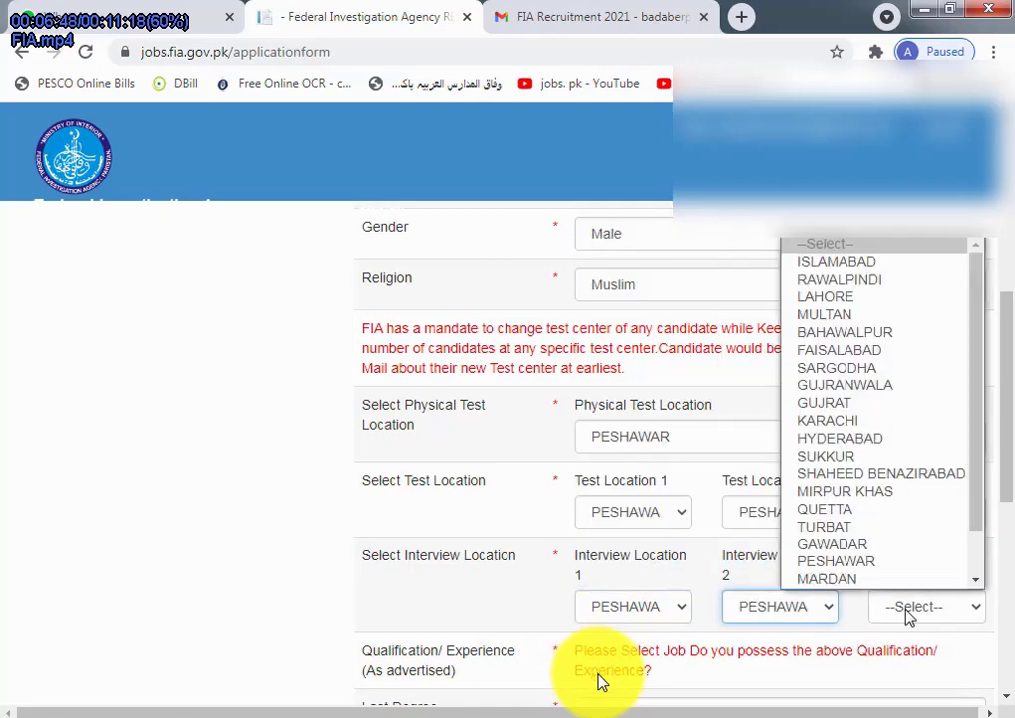
Step: Choose Last Degree, answer Yes, and set the result date to 15-Jun-2012
click(589, 709)
click(594, 709)
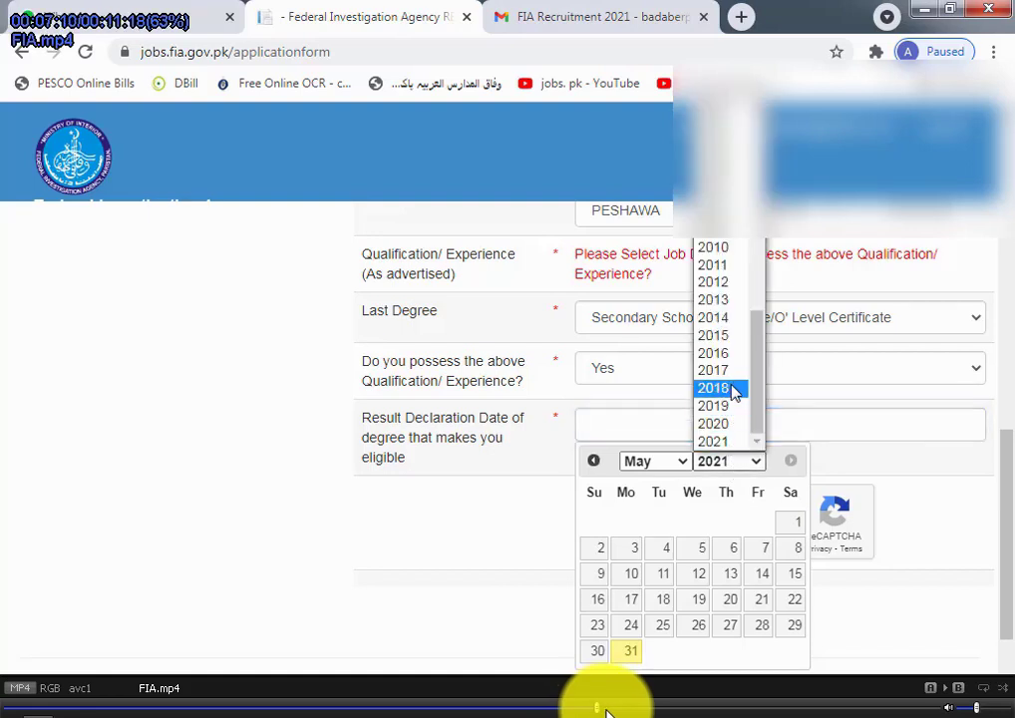
click(608, 709)
click(618, 709)
click(624, 709)
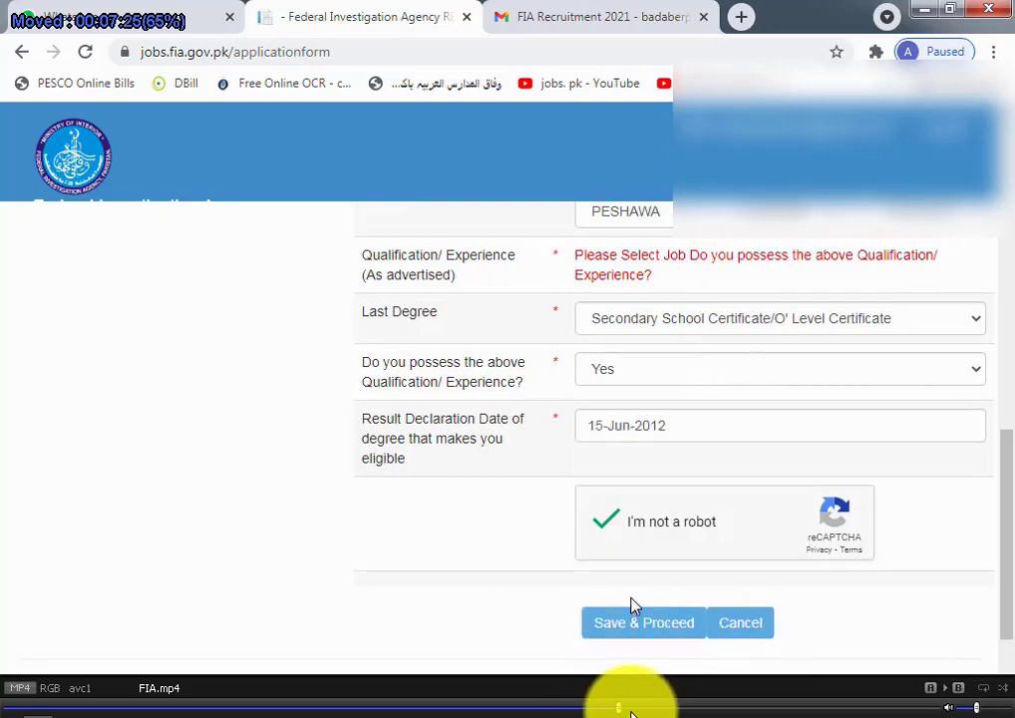
click(631, 710)
Step: Tick the reCAPTCHA check and save the page to load Other Information
click(639, 710)
click(648, 709)
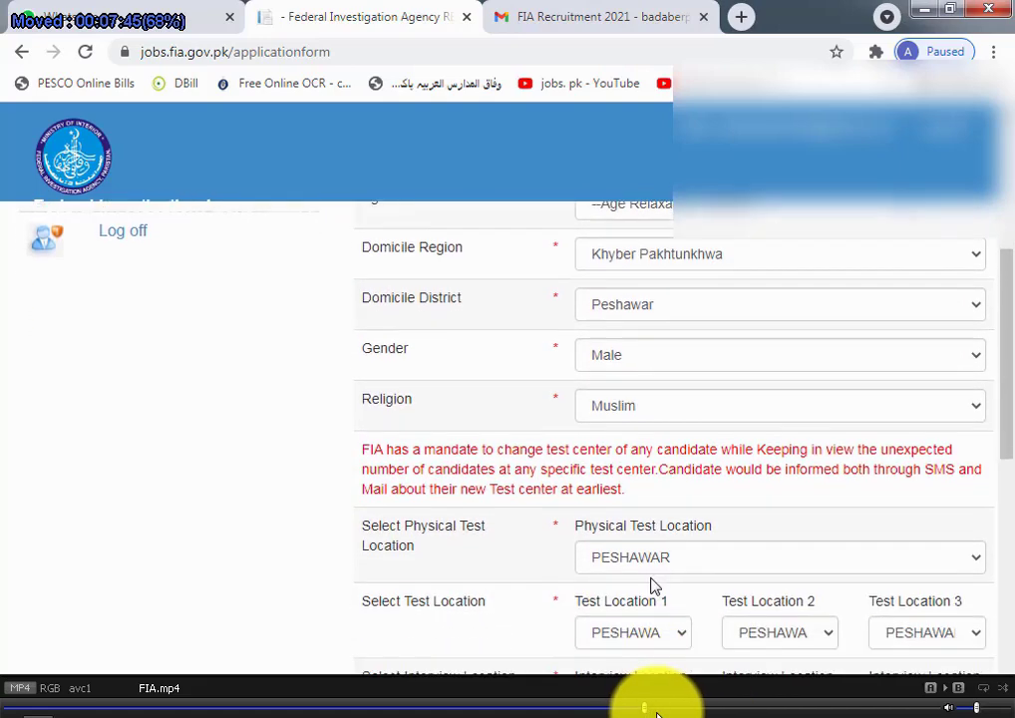
click(665, 709)
click(668, 709)
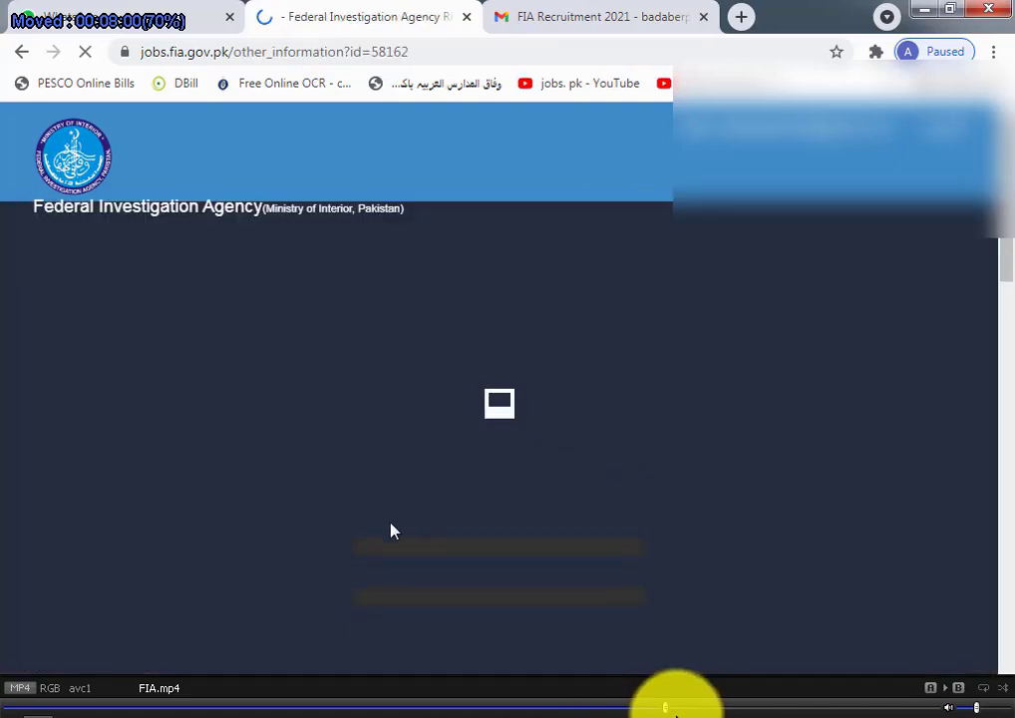
click(680, 709)
click(674, 709)
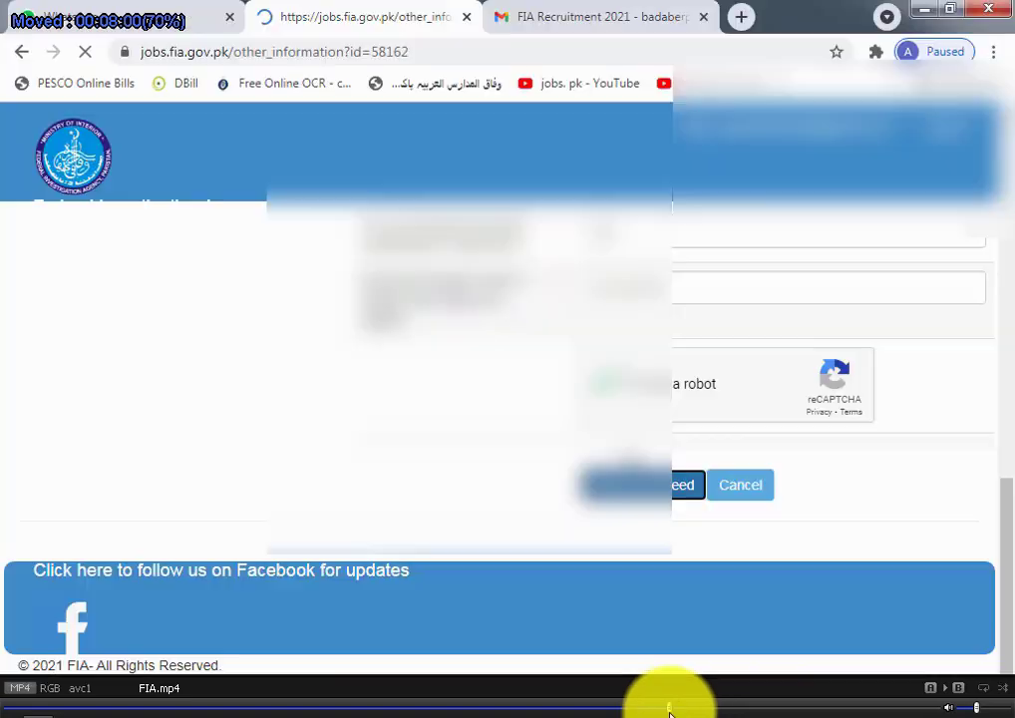
click(666, 709)
Step: Commit the crop on the passport photo in Photoshop for the profile-picture upload
click(659, 709)
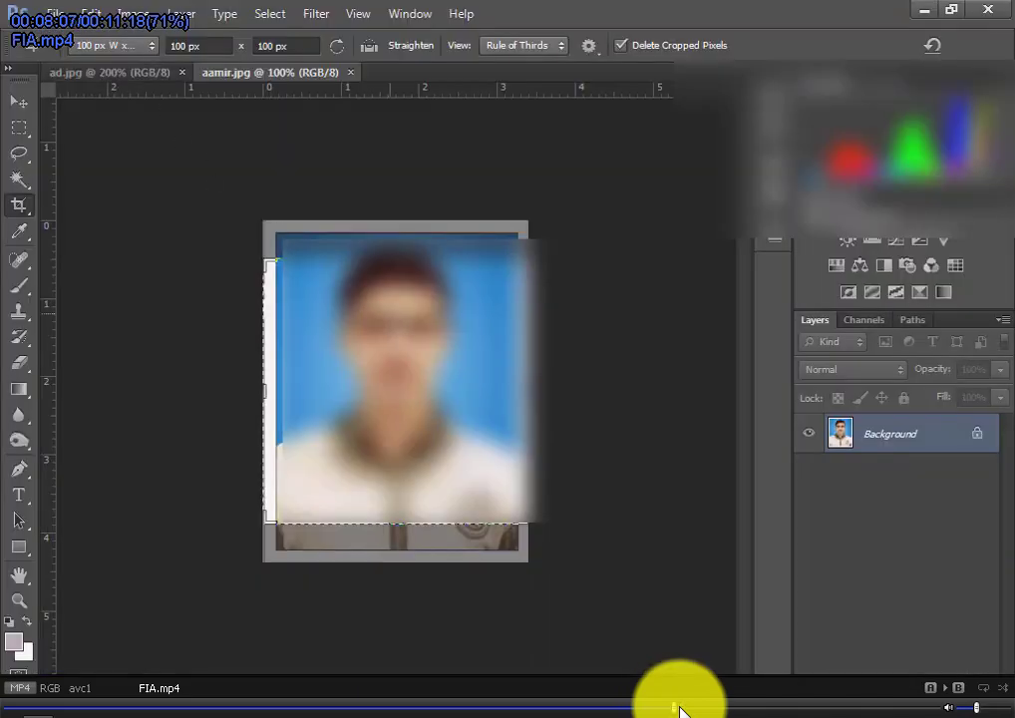
click(689, 709)
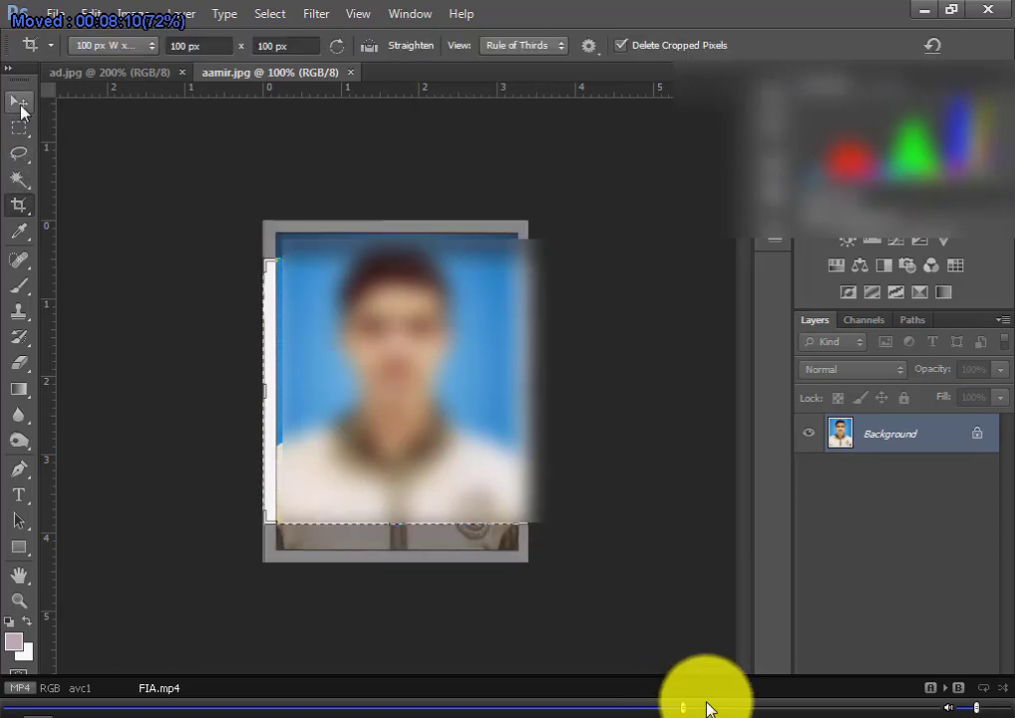
click(706, 709)
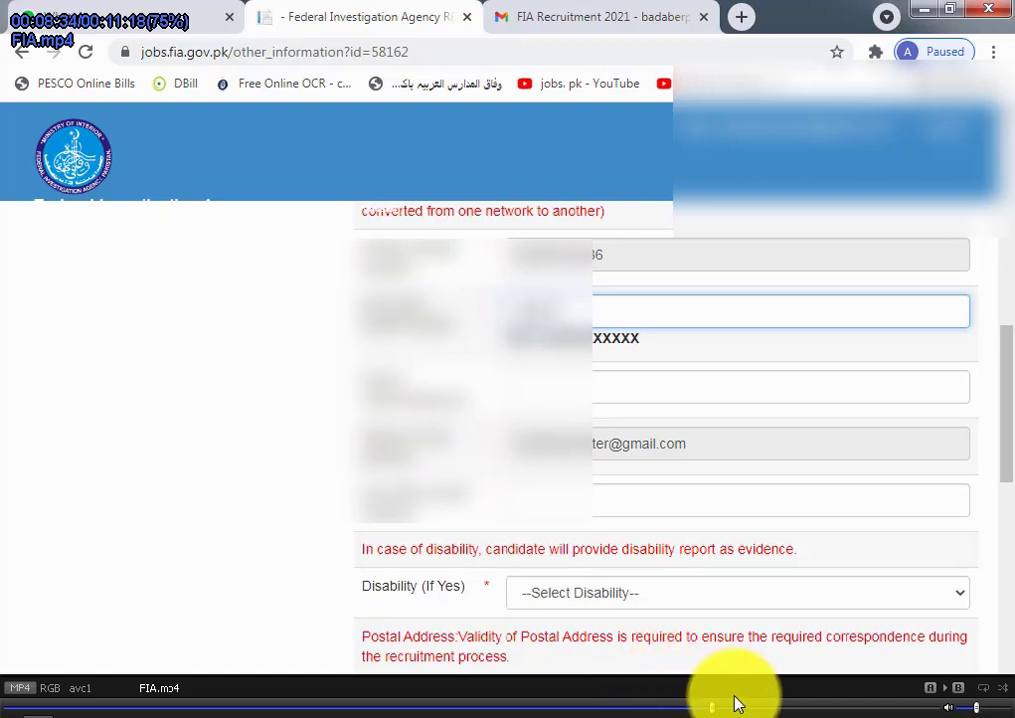
Step: Enter contact details and a Khyber Pakhtunkhwa/Peshawar postal address, tick Same as above, then save
click(735, 710)
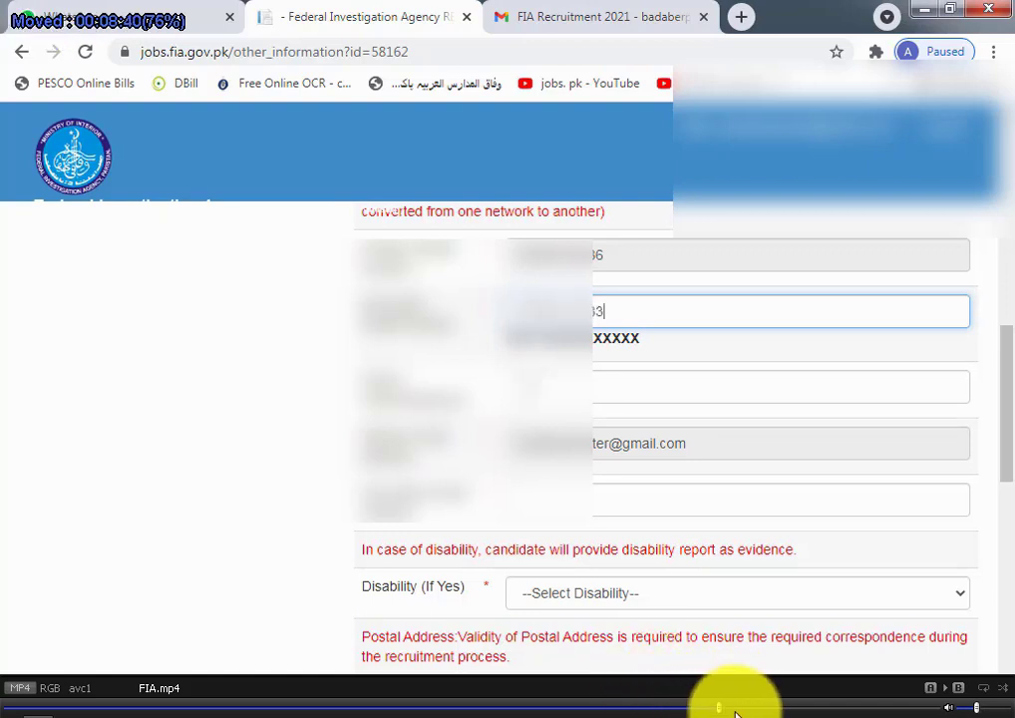
click(735, 710)
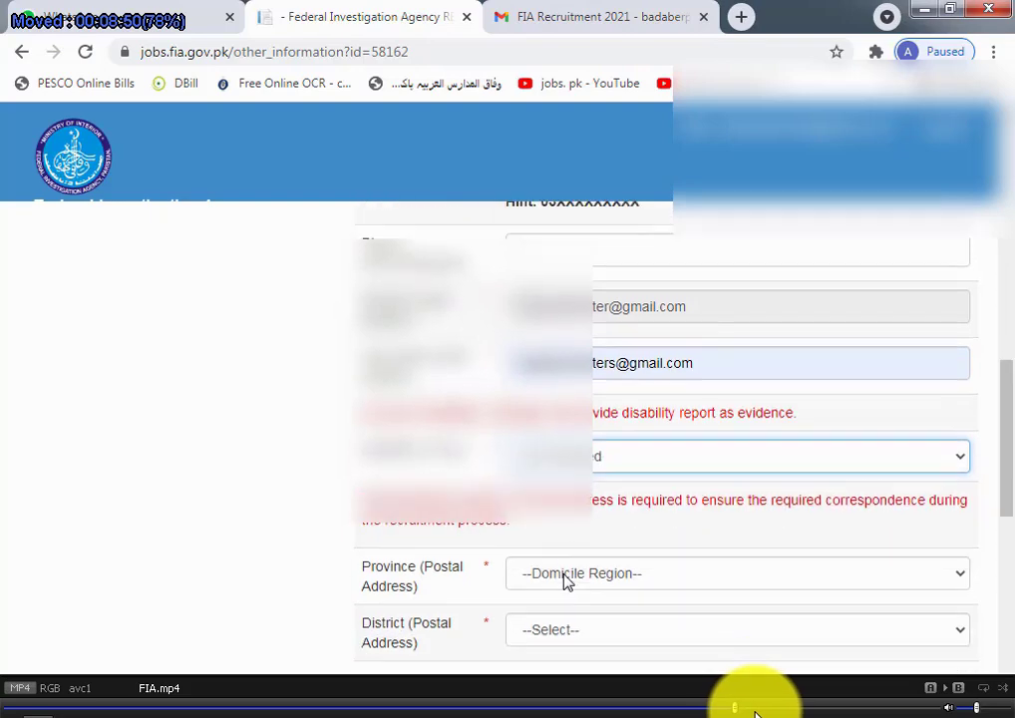
click(755, 710)
click(763, 710)
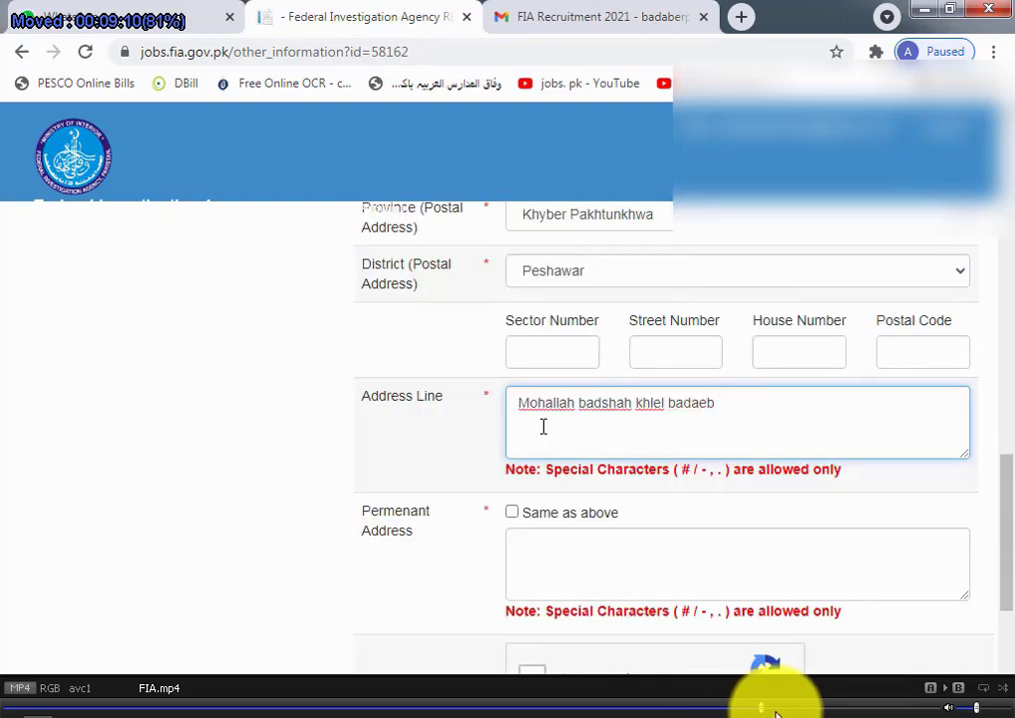
click(775, 710)
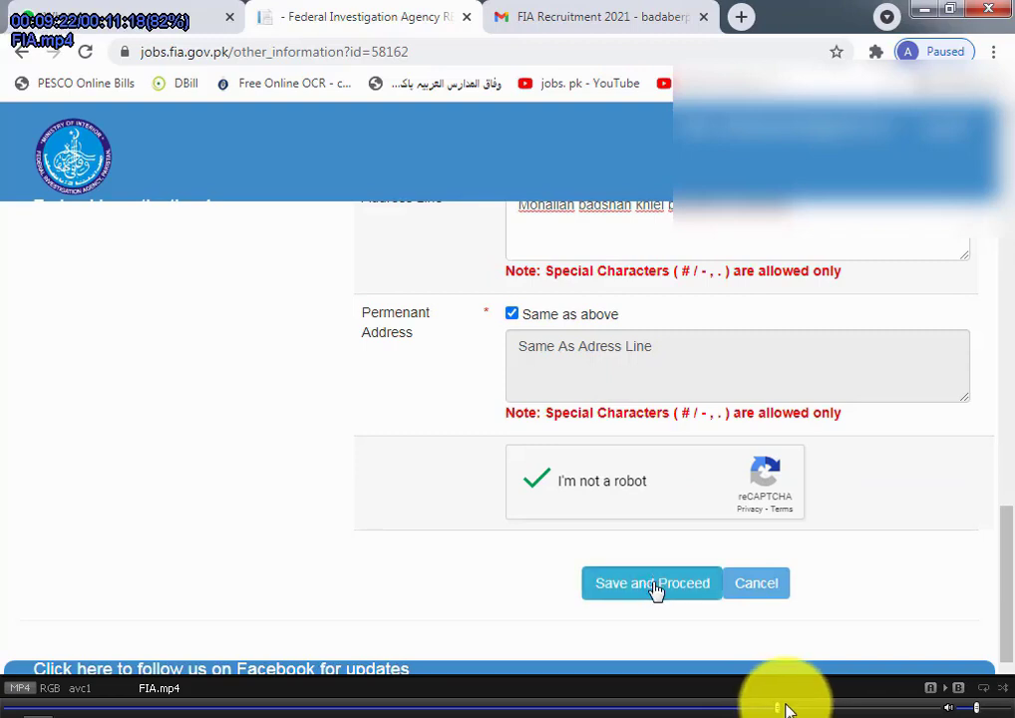
click(791, 711)
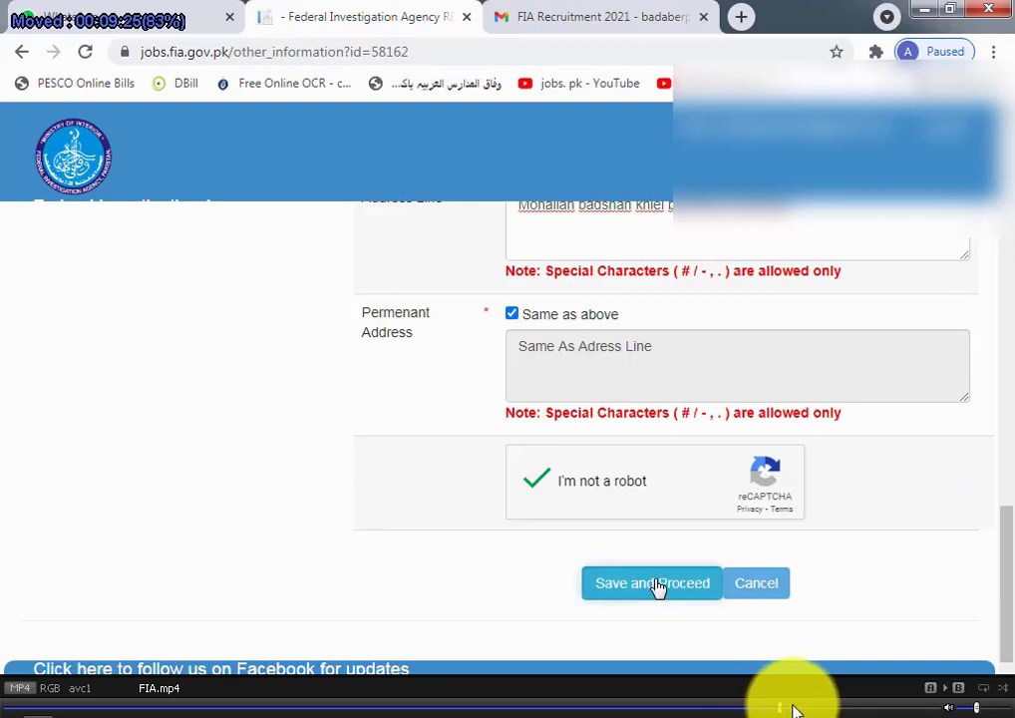
click(806, 710)
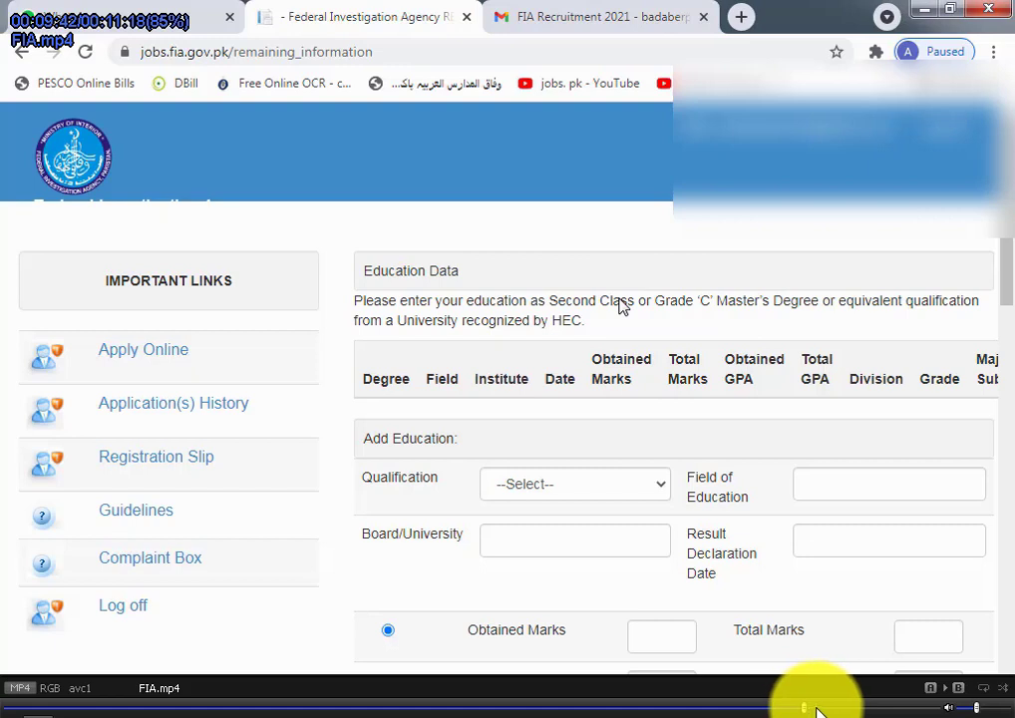
Step: Add a Matric Science record: Peshawar board, result 14-Jun-2012, 576 of 1050 marks
click(823, 709)
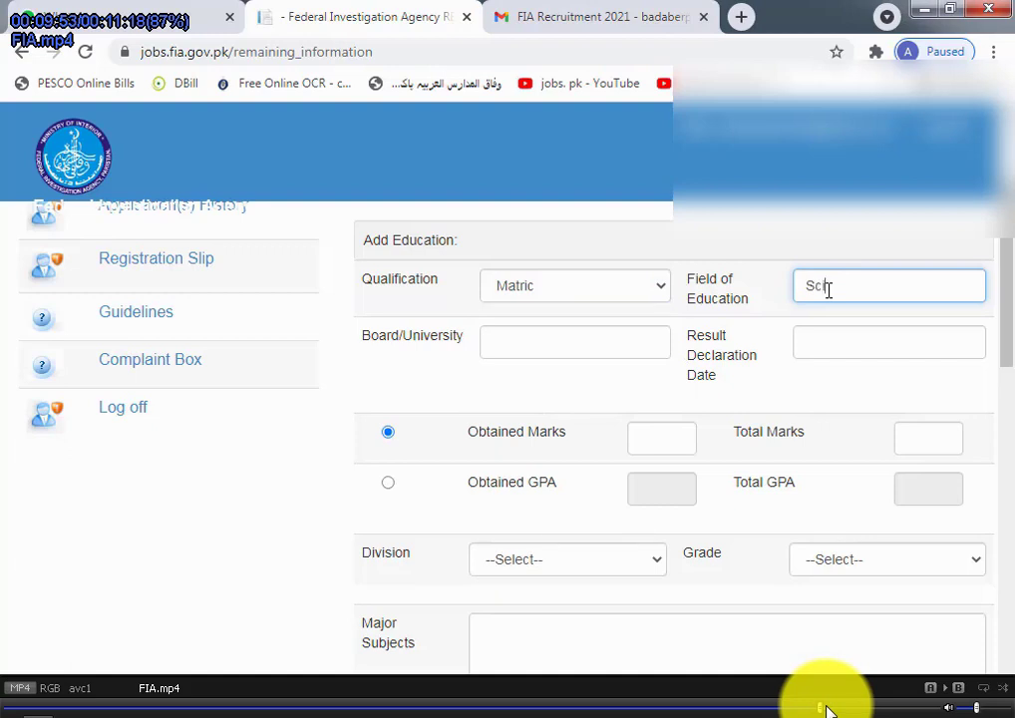
click(838, 709)
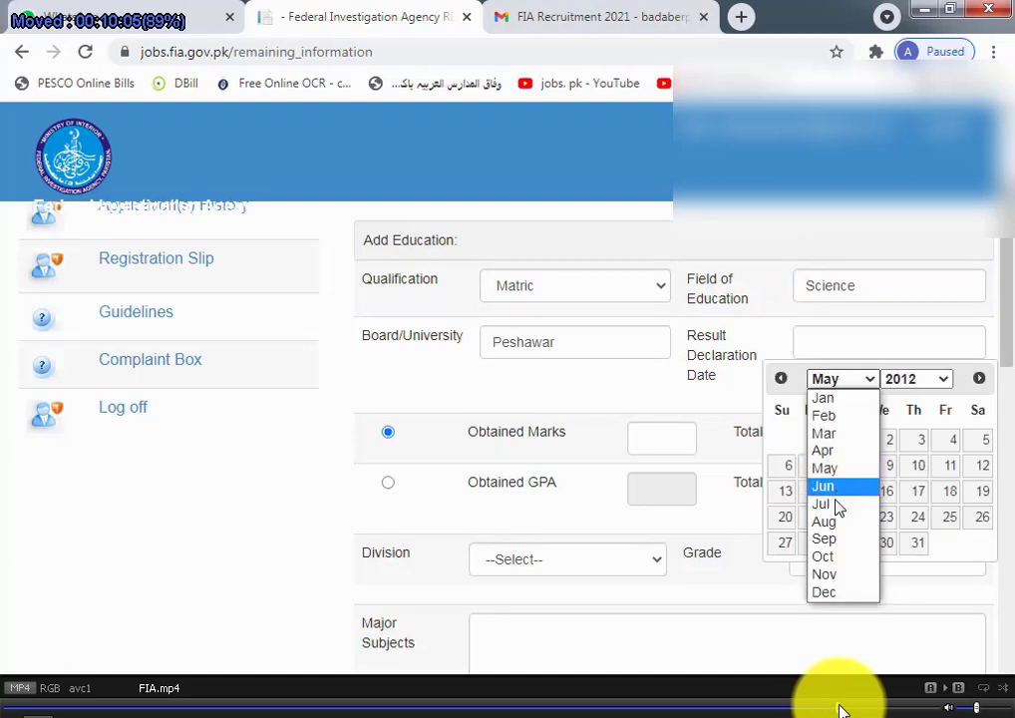
click(848, 709)
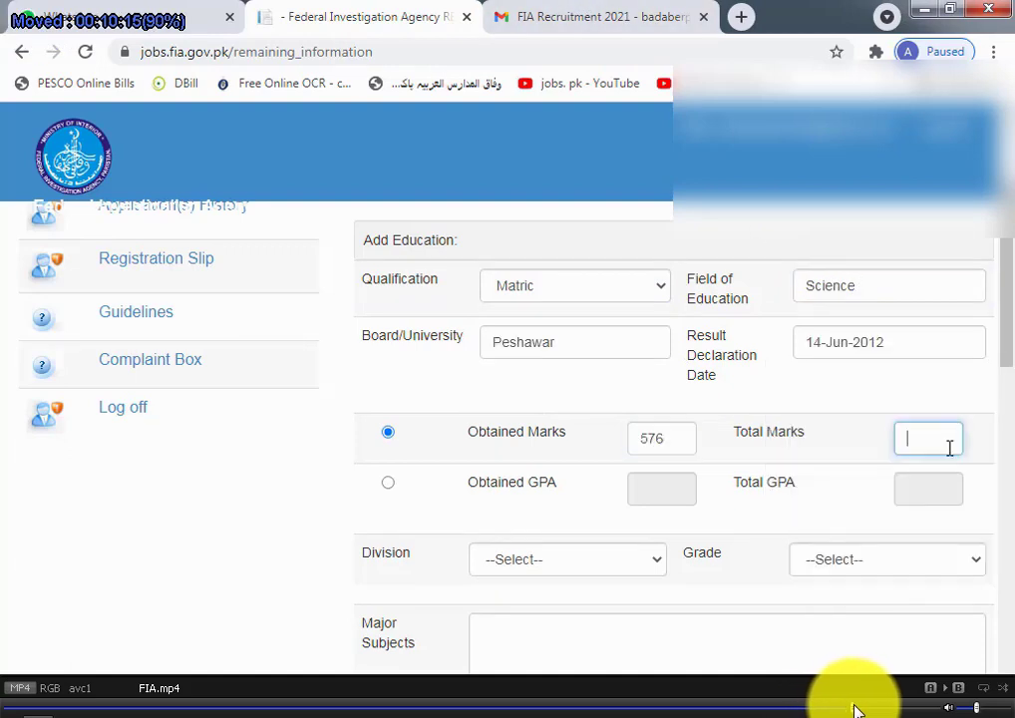
click(862, 709)
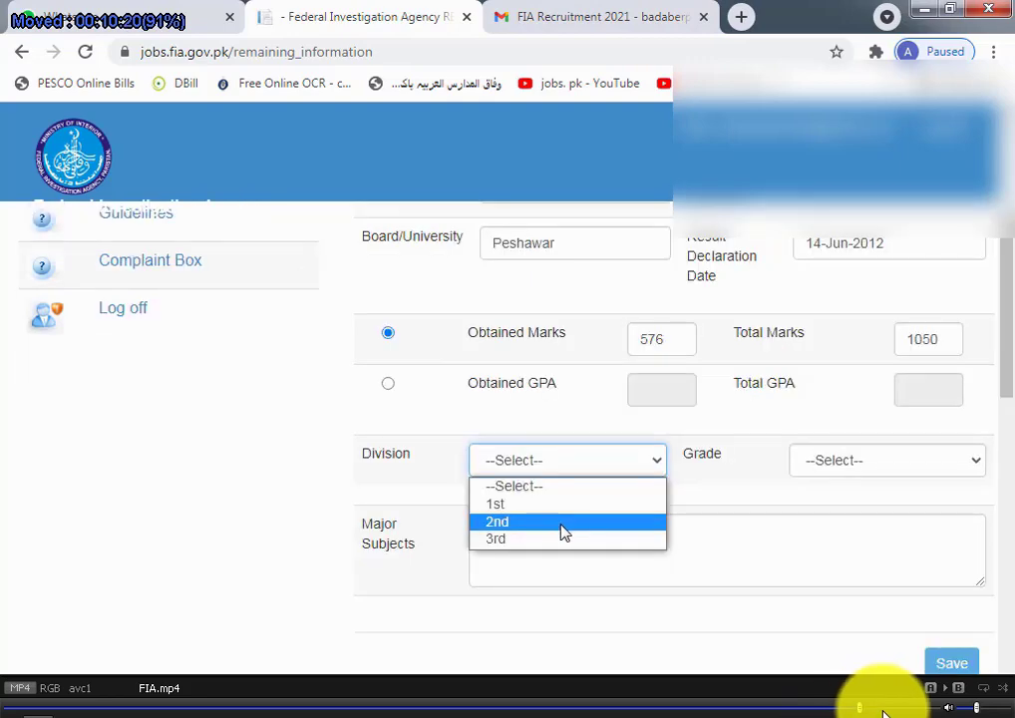
click(875, 709)
click(882, 709)
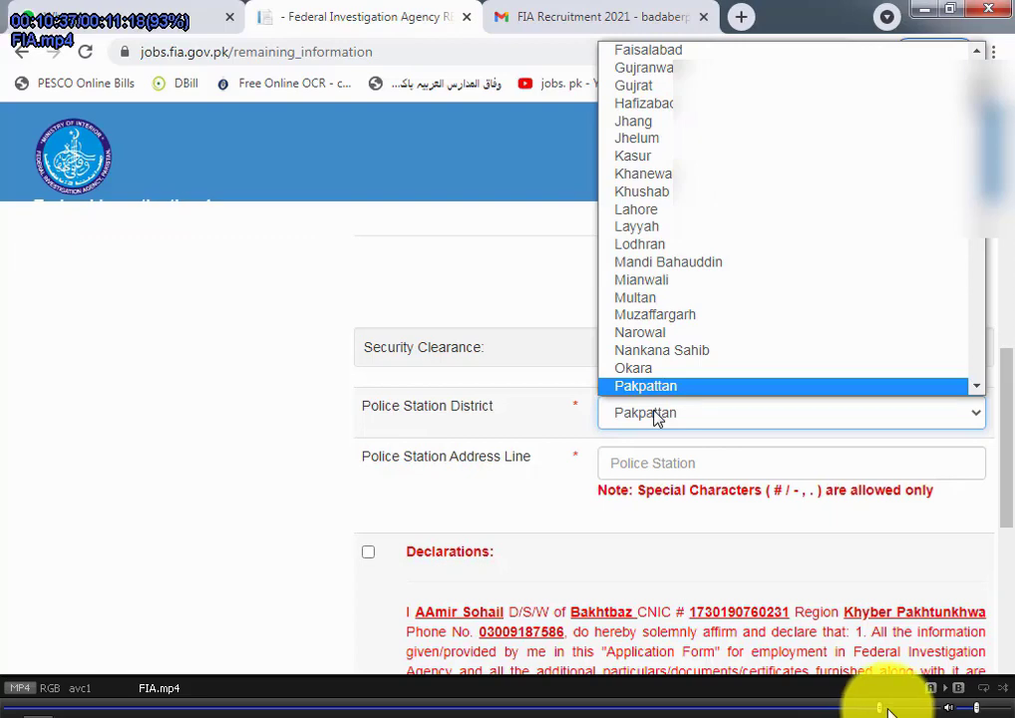
Step: Complete police station district and address, tick Declarations and reCAPTCHA, submit, and confirm Completed in history
click(891, 709)
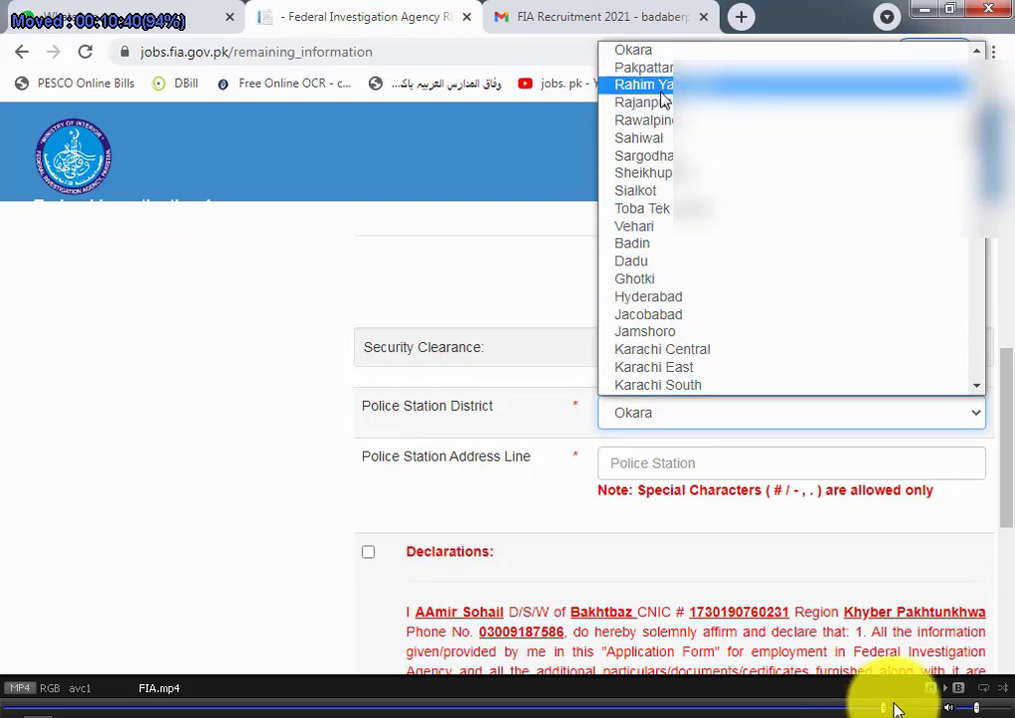
click(909, 710)
drag(909, 710, 923, 709)
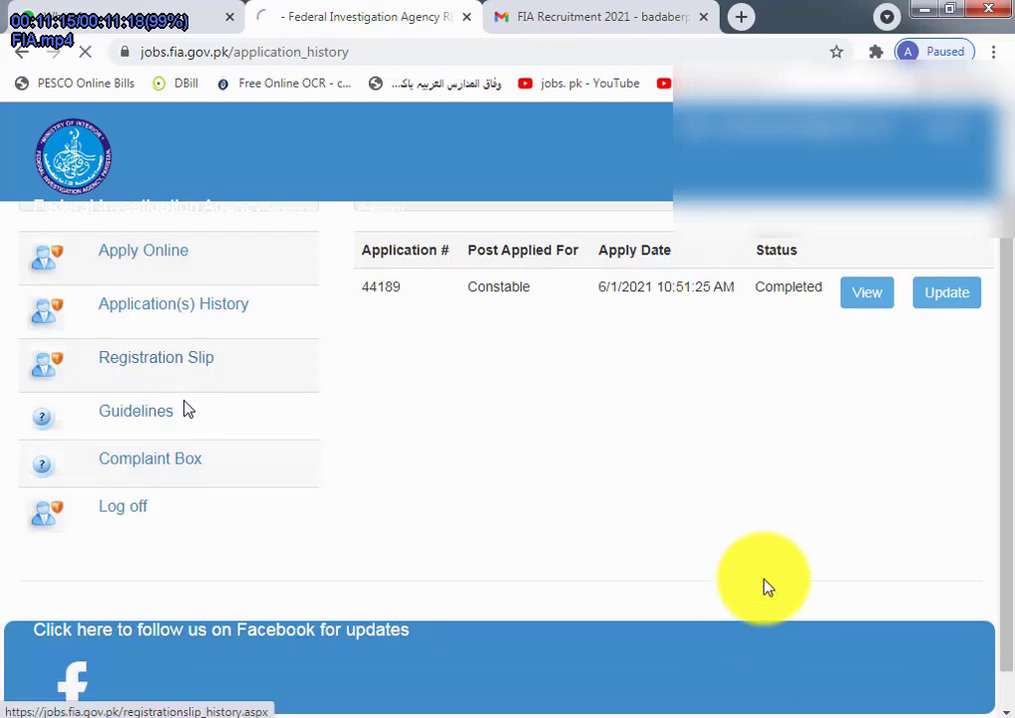
key(Return)
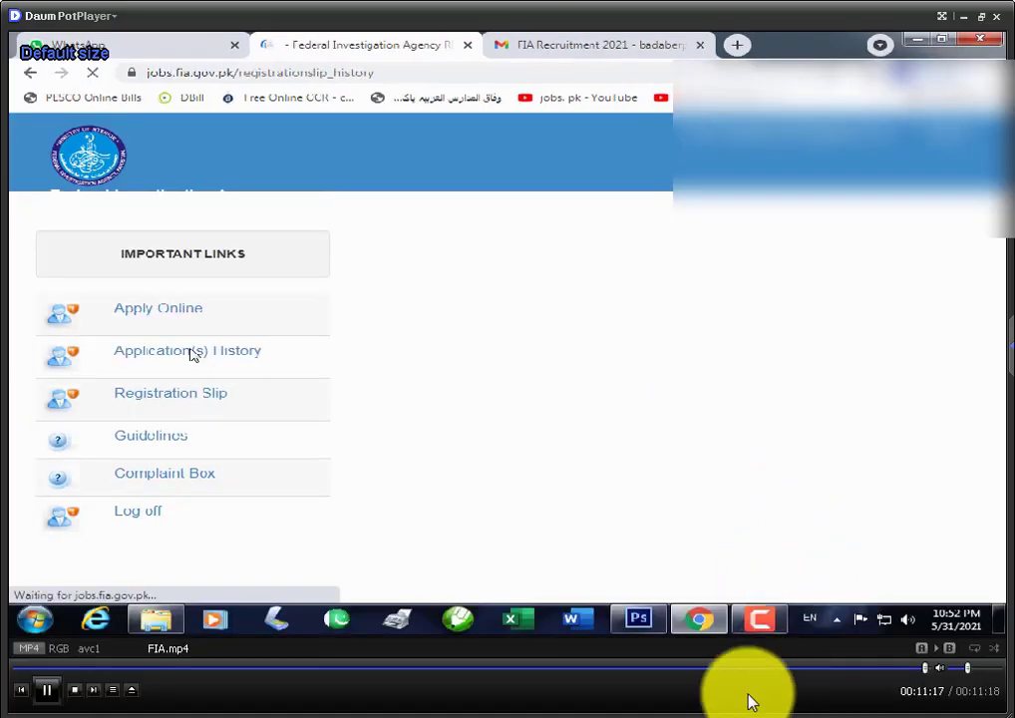